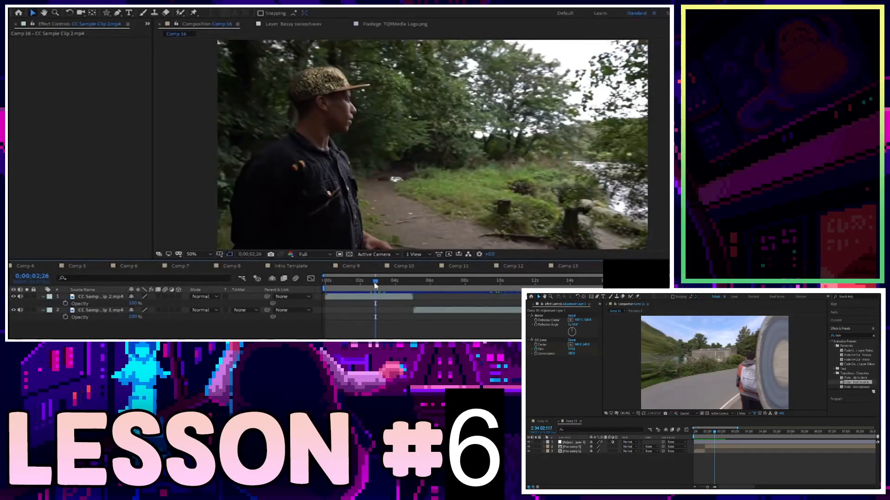
# - Remove the Warp effect from the TITLE text layer and delete the layer
pyautogui.press('Home')
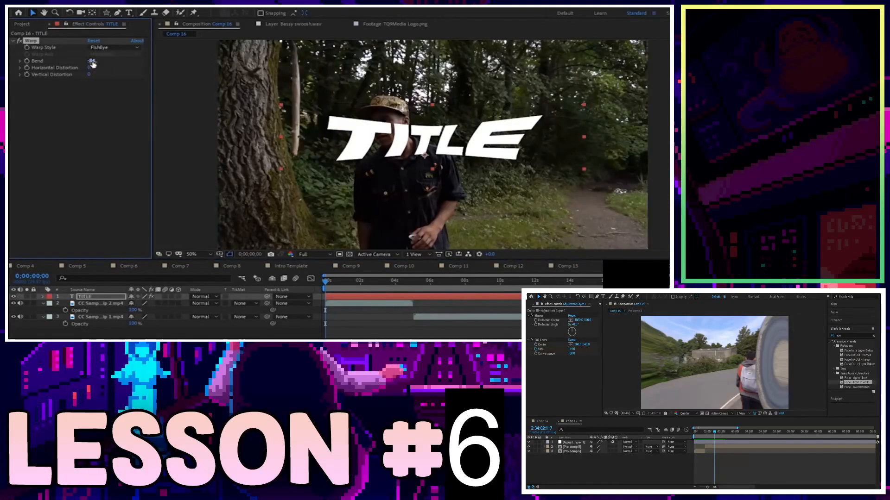
pyautogui.moveTo(92, 64); pyautogui.dragTo(114, 53)
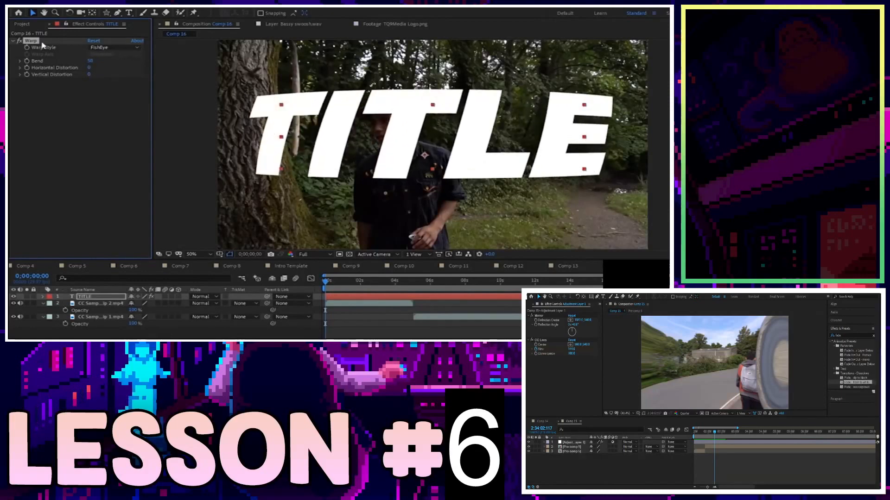
pyautogui.press('Delete')
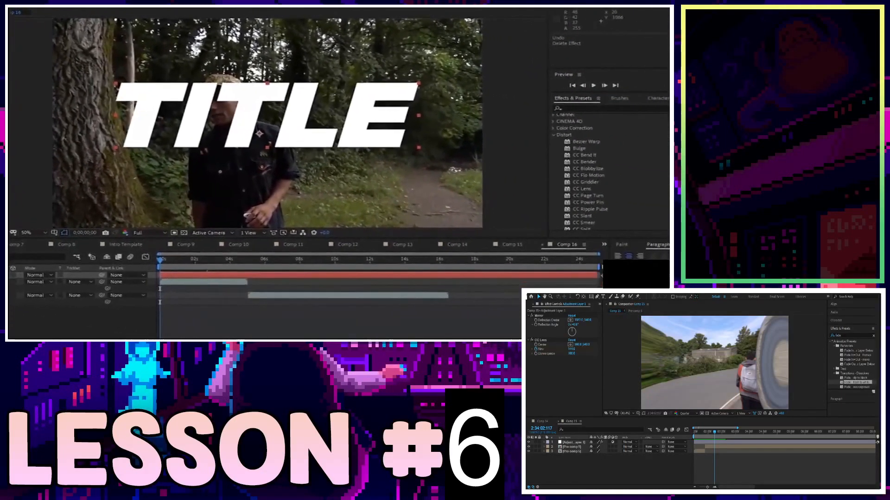
pyautogui.press('Delete')
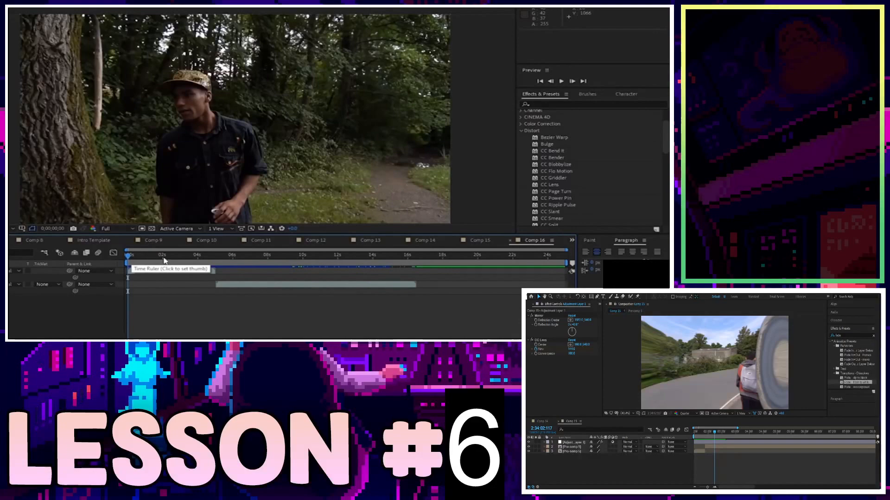
# - Apply the CC Smear effect to the CC Sample Clip 2.mp4 layer at the two-second mark
pyautogui.moveTo(129, 258); pyautogui.dragTo(189, 261)
pyautogui.press('space')
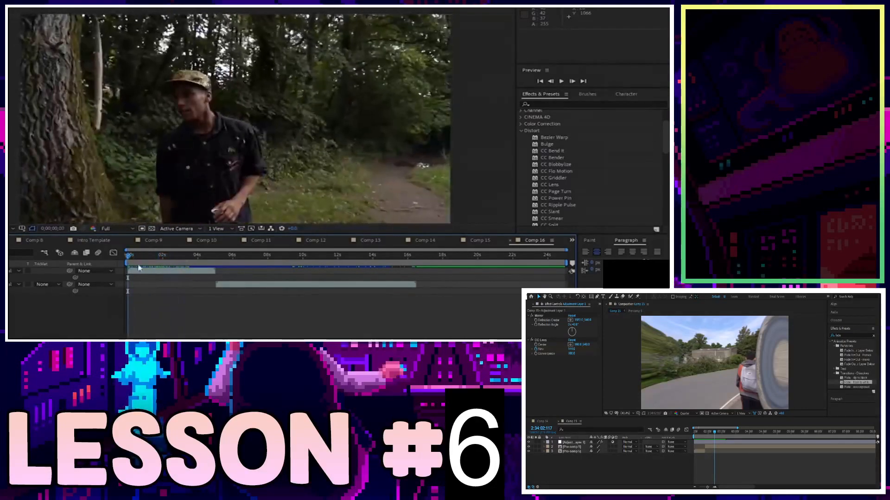
pyautogui.click(162, 262)
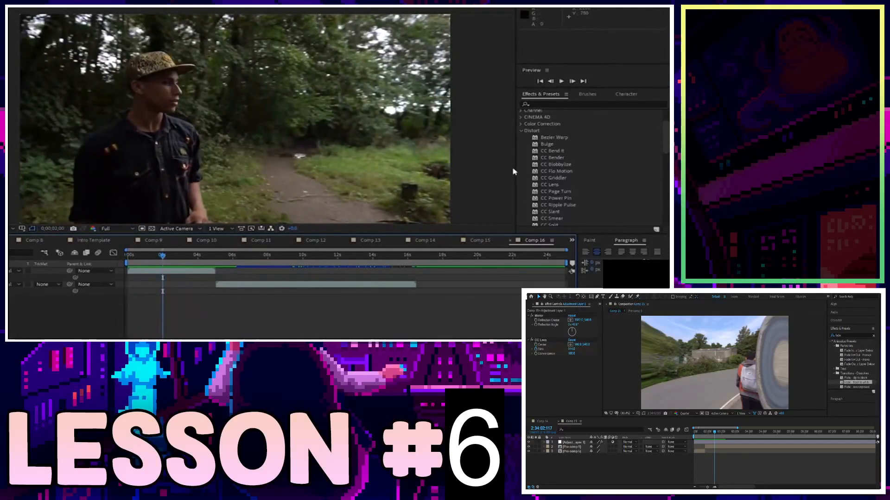
pyautogui.scroll(-2, 564, 194)
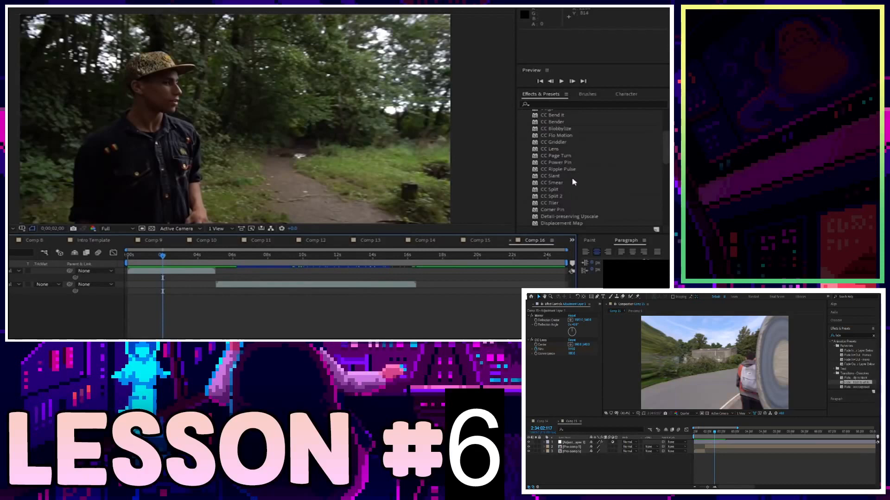
pyautogui.moveTo(574, 183)
pyautogui.mouseDown()
pyautogui.moveTo(300, 153)
pyautogui.moveTo(542, 188)
pyautogui.moveTo(207, 274)
pyautogui.mouseUp()
pyautogui.click(197, 272)
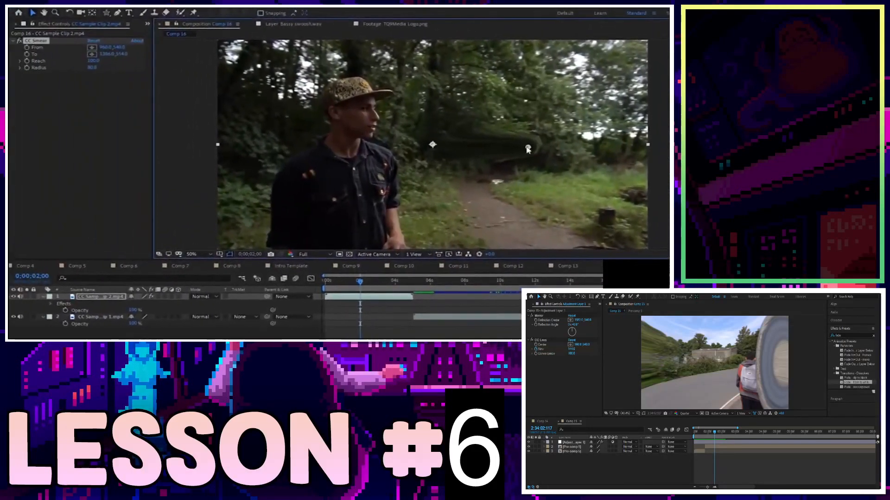
# - Try out the smear by pulling its From and To points diagonally across the trees and path, and undo a radius change
pyautogui.moveTo(460, 80); pyautogui.dragTo(439, 173)
pyautogui.moveTo(519, 183)
pyautogui.mouseDown()
pyautogui.moveTo(536, 89)
pyautogui.moveTo(632, 162)
pyautogui.moveTo(621, 189)
pyautogui.moveTo(580, 70)
pyautogui.moveTo(584, 121)
pyautogui.mouseUp()
pyautogui.moveTo(456, 132); pyautogui.dragTo(487, 83)
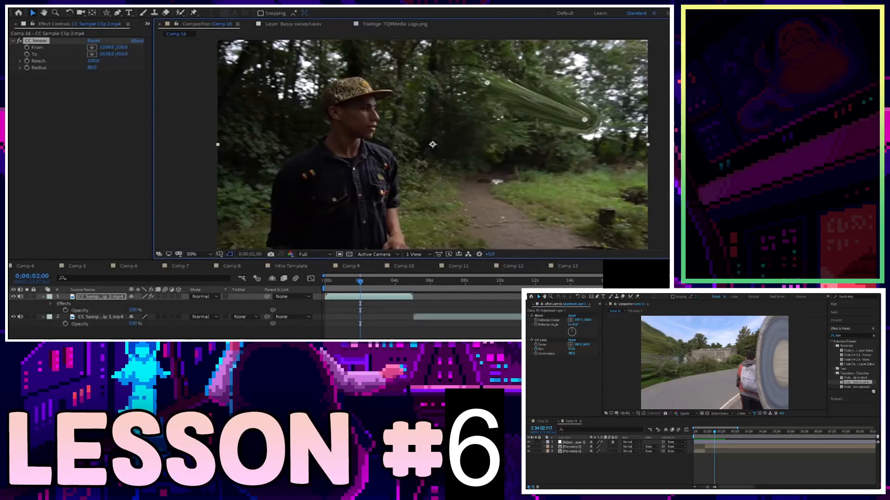
pyautogui.moveTo(584, 120); pyautogui.dragTo(615, 225)
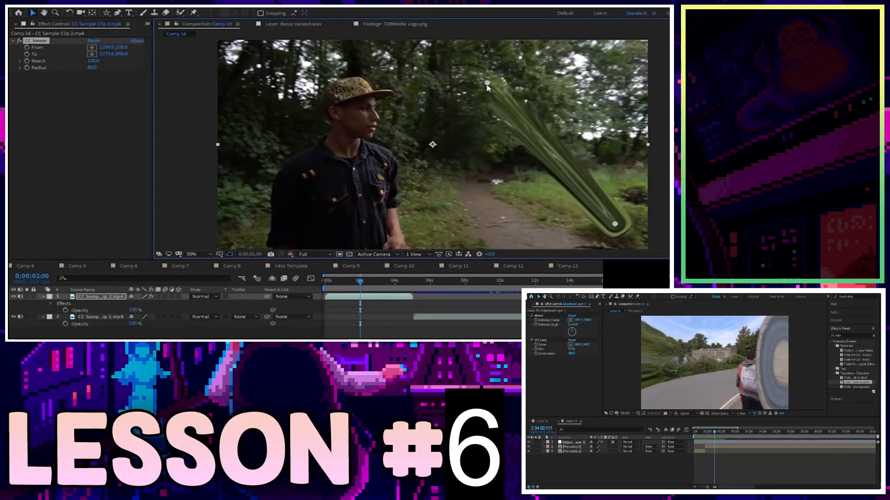
pyautogui.moveTo(487, 83); pyautogui.dragTo(489, 78)
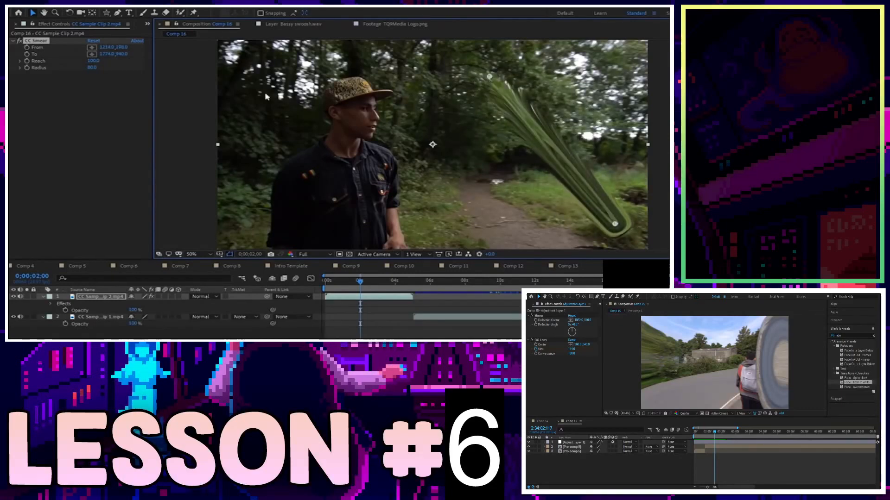
pyautogui.moveTo(93, 69); pyautogui.dragTo(148, 62)
pyautogui.hotkey('ctrl', 'z')
# - Return to the start of the timeline and delete the CC Smear effect from the top clip
pyautogui.moveTo(361, 282); pyautogui.dragTo(304, 288)
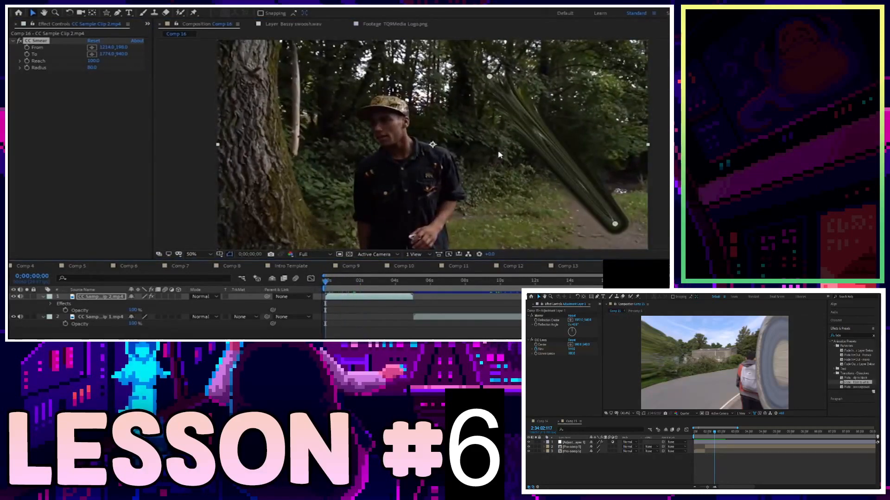
pyautogui.click(42, 41)
pyautogui.press('Delete')
# - Apply a fresh CC Smear to the CC Sample Clip 2.mp4 layer and place its To point beside the From point to neutralise the smear
pyautogui.moveTo(667, 111)
pyautogui.mouseDown()
pyautogui.moveTo(374, 283)
pyautogui.moveTo(366, 299)
pyautogui.mouseUp()
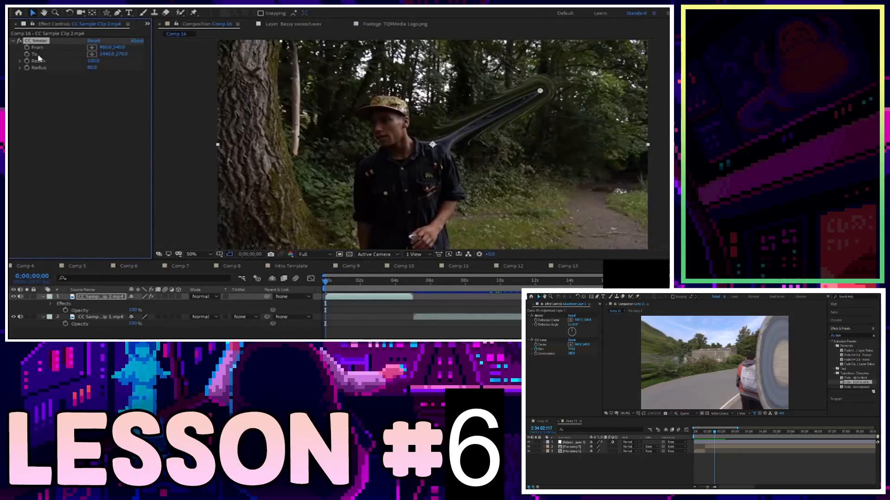
pyautogui.moveTo(430, 143); pyautogui.dragTo(431, 144)
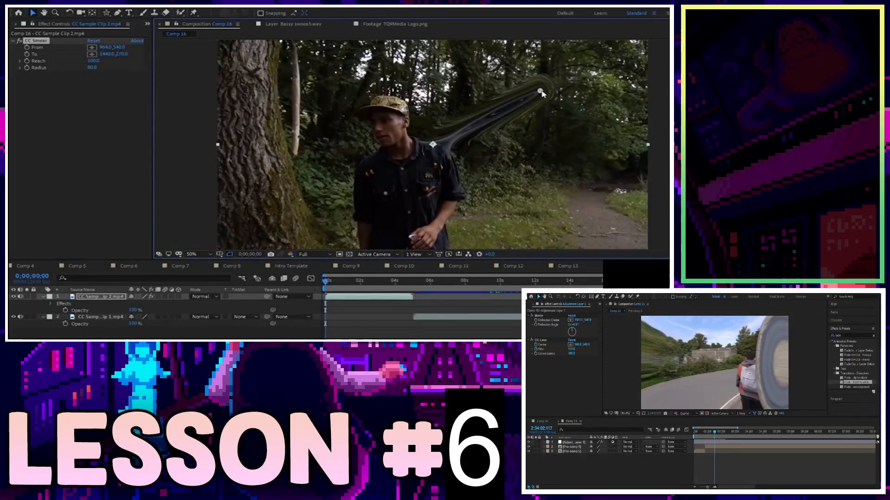
pyautogui.moveTo(540, 93)
pyautogui.mouseDown()
pyautogui.moveTo(499, 99)
pyautogui.moveTo(448, 148)
pyautogui.mouseUp()
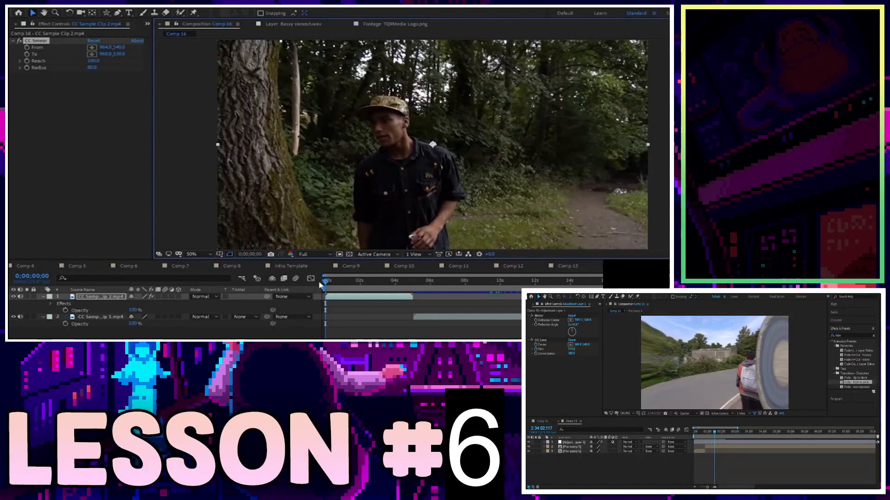
# - Start keyframes for the From, To, Reach and Radius properties of CC Smear at 0;00;01;18
pyautogui.moveTo(320, 283); pyautogui.dragTo(353, 284)
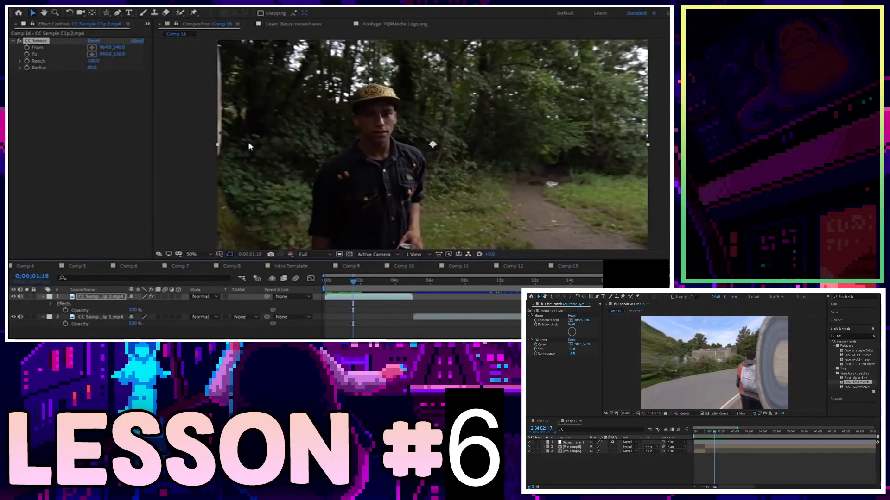
pyautogui.moveTo(347, 284); pyautogui.dragTo(353, 288)
pyautogui.click(27, 61)
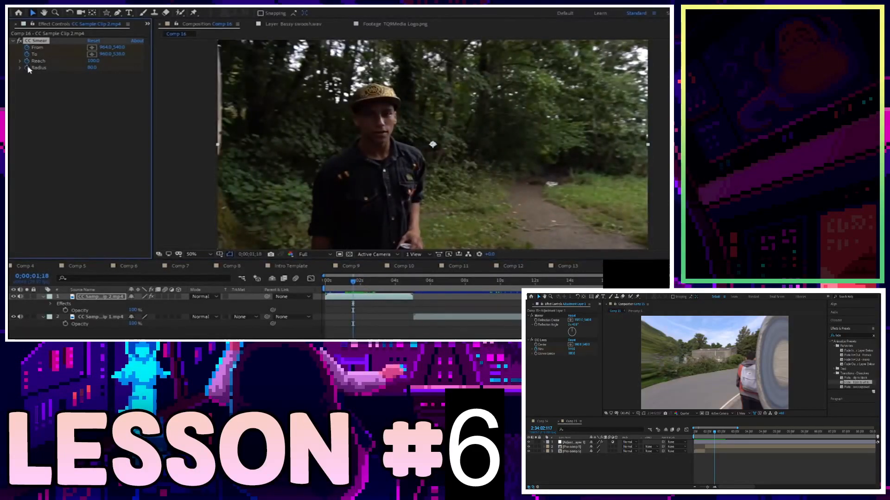
# - At 0;00;02;25, pull the From and To points apart across the trees, and set Reach to 105 and Radius to 346
pyautogui.moveTo(355, 285); pyautogui.dragTo(376, 284)
pyautogui.moveTo(432, 146); pyautogui.dragTo(442, 152)
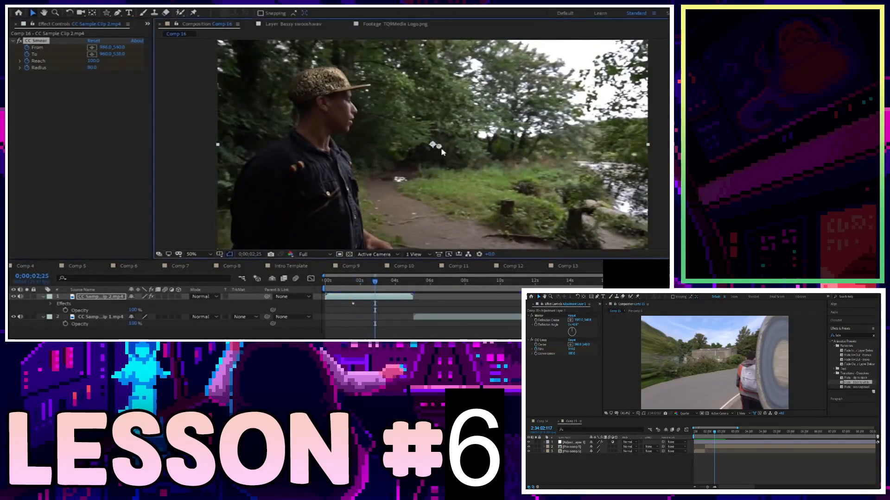
pyautogui.moveTo(510, 182); pyautogui.dragTo(542, 209)
pyautogui.moveTo(433, 144); pyautogui.dragTo(398, 84)
pyautogui.moveTo(95, 60); pyautogui.dragTo(211, 65)
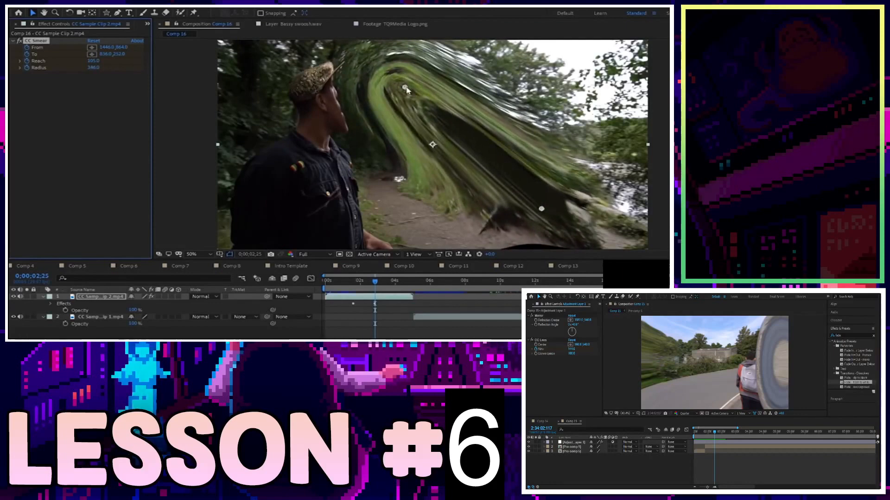
# - Move the smear's From and To points closer together over the trees beside the man, and preview the animation from the start
pyautogui.moveTo(407, 89); pyautogui.dragTo(477, 111)
pyautogui.moveTo(542, 210); pyautogui.dragTo(524, 195)
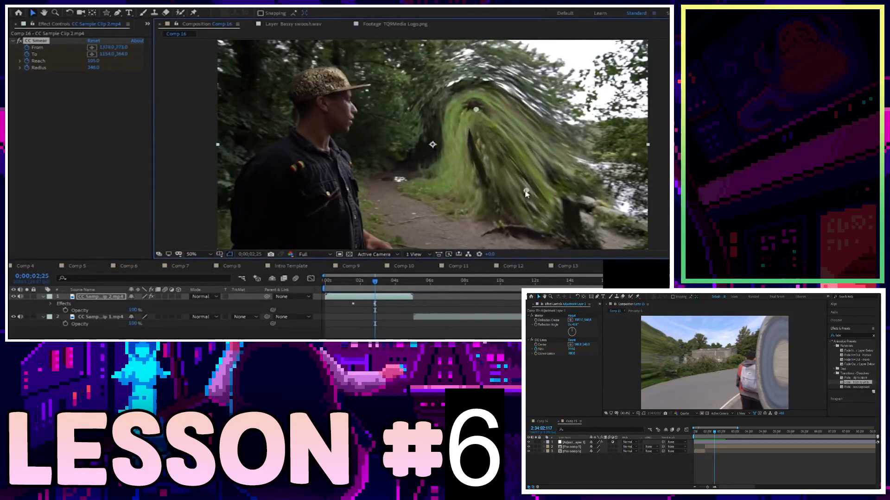
pyautogui.moveTo(475, 109); pyautogui.dragTo(451, 116)
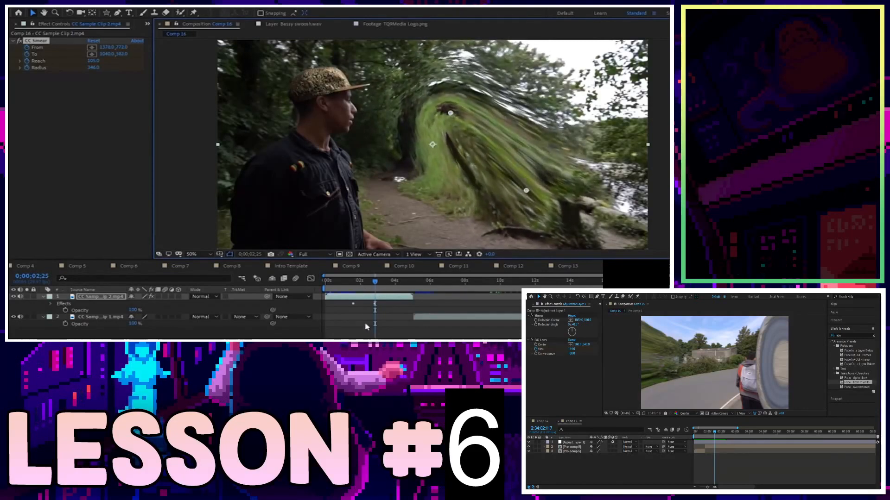
pyautogui.click(384, 338)
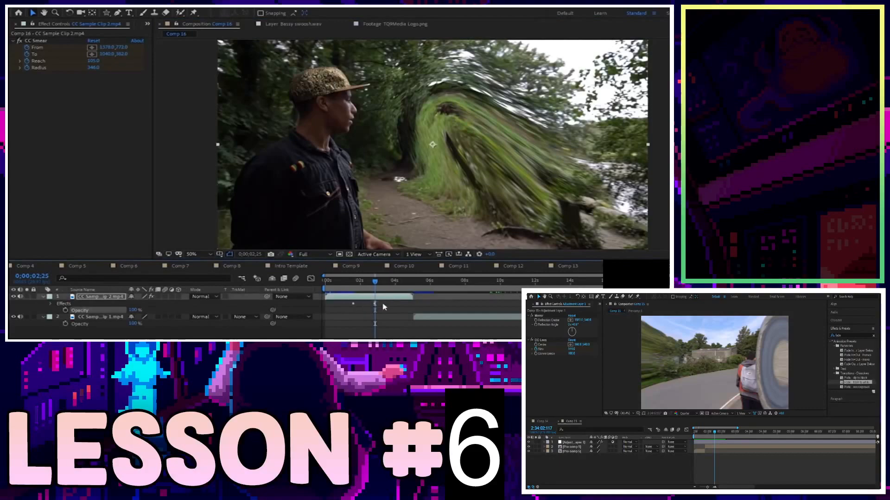
pyautogui.press('space')
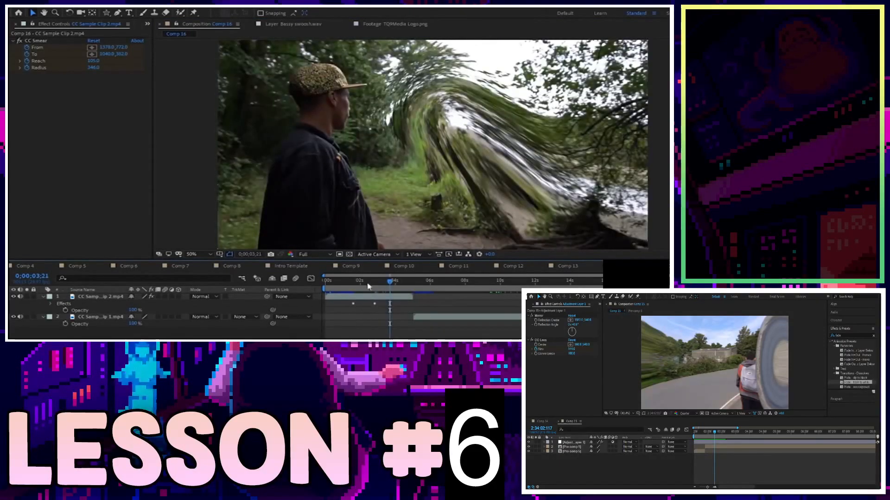
pyautogui.press('Home')
pyautogui.press('space')
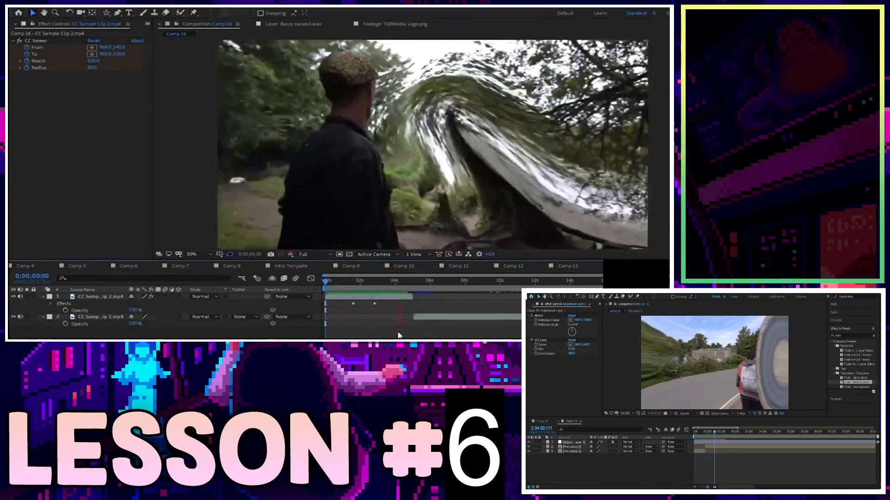
# - At 0;00;05;00, move the smear's From point up into the branches and its To point down to the riverbank
pyautogui.click(409, 281)
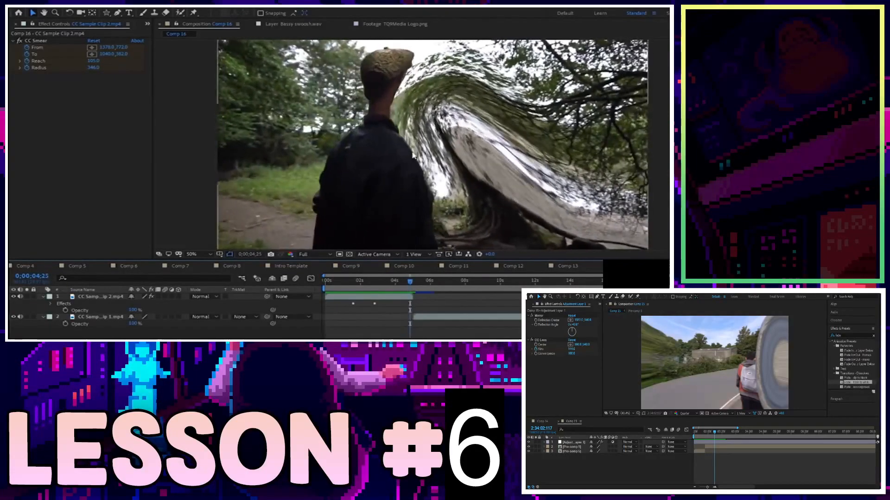
pyautogui.moveTo(410, 282); pyautogui.dragTo(405, 282)
pyautogui.click(394, 297)
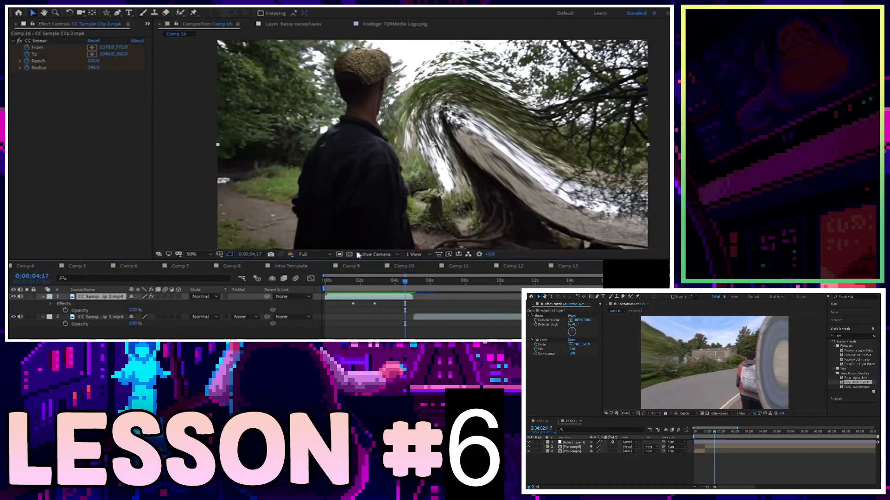
pyautogui.moveTo(406, 282); pyautogui.dragTo(412, 282)
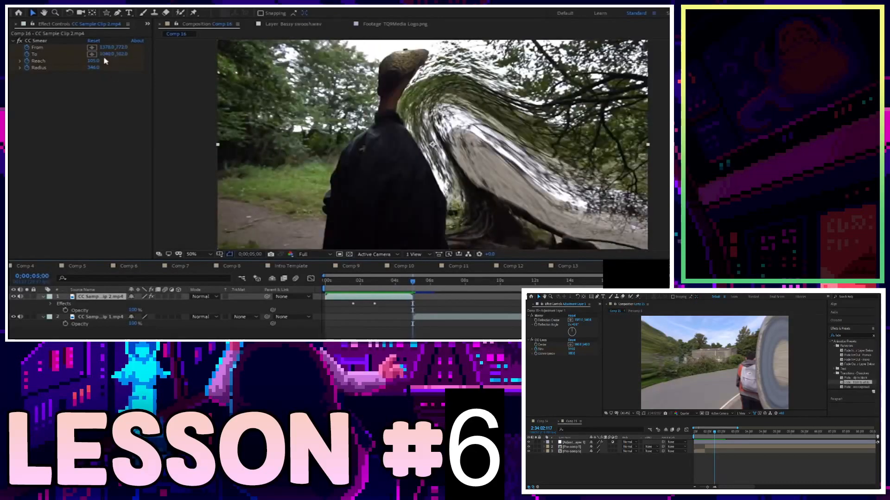
pyautogui.click(93, 48)
pyautogui.click(541, 84)
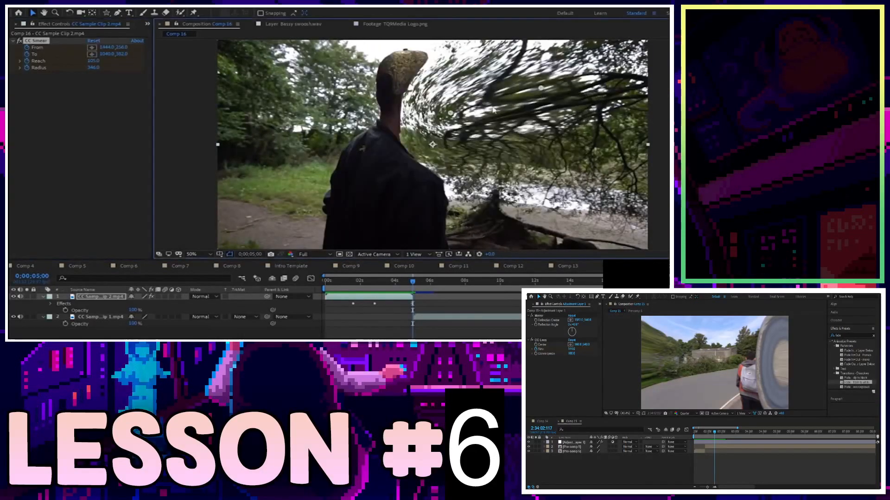
pyautogui.moveTo(447, 120); pyautogui.dragTo(566, 202)
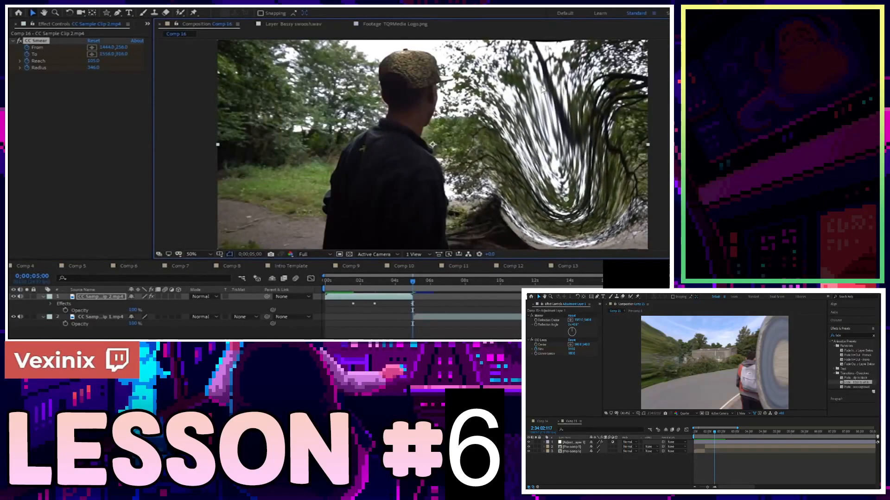
pyautogui.moveTo(544, 90)
pyautogui.mouseDown()
pyautogui.moveTo(543, 56)
pyautogui.moveTo(546, 97)
pyautogui.mouseUp()
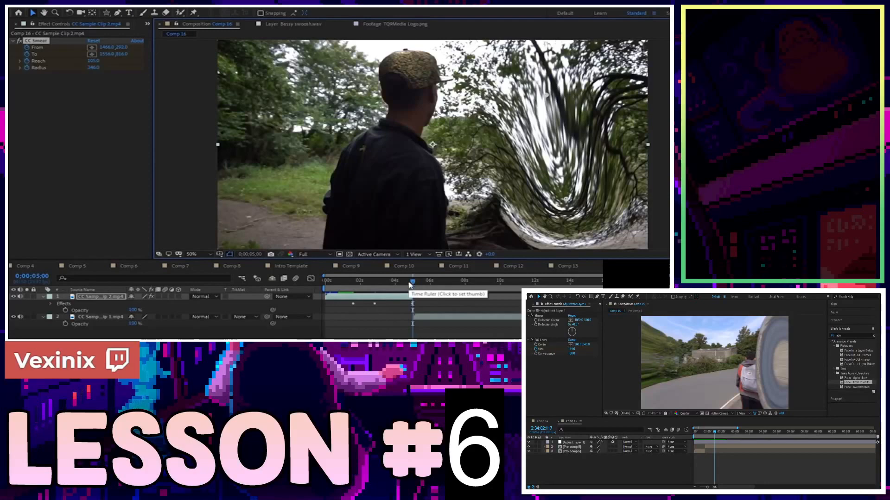
pyautogui.press(',')
pyautogui.press(',')
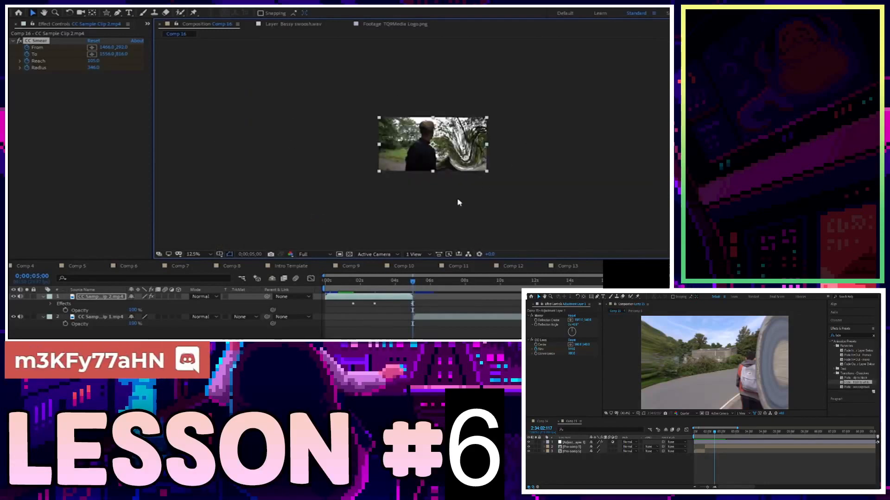
pyautogui.press('.')
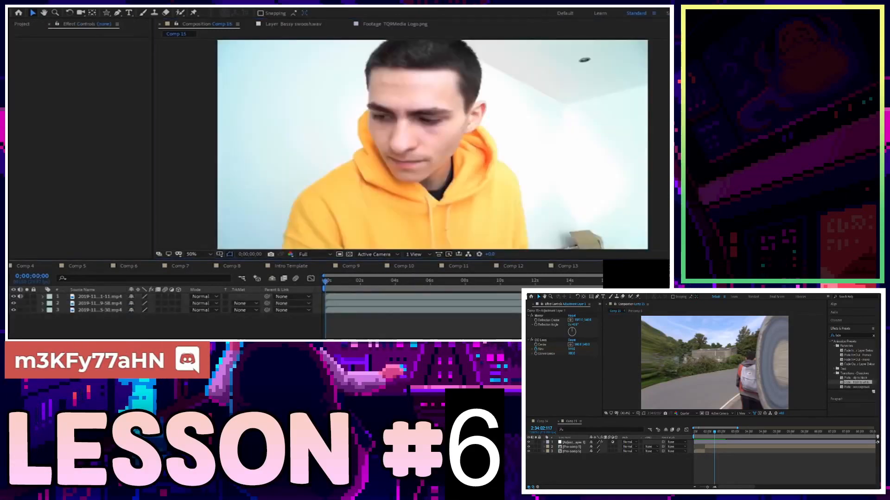
# - Add the C0100.MP4 footage to Comp 15 as the top layer, starting at the beginning of the timeline
pyautogui.click(567, 266)
pyautogui.click(623, 265)
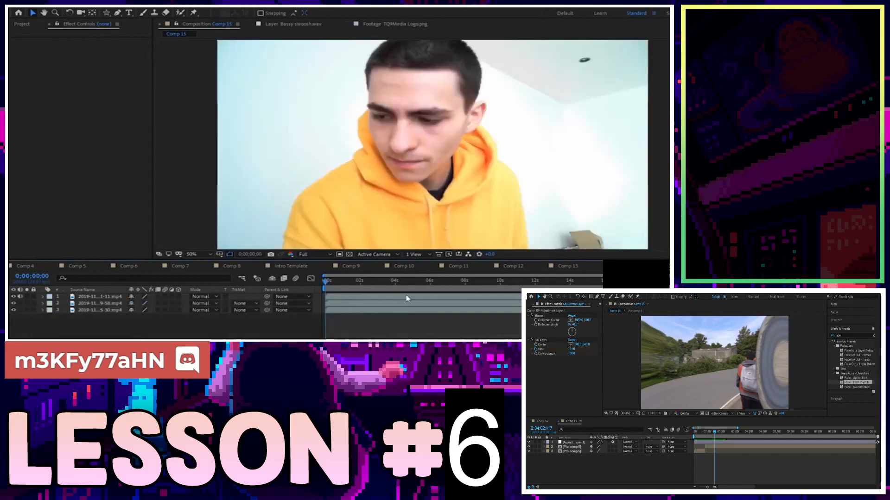
pyautogui.click(36, 24)
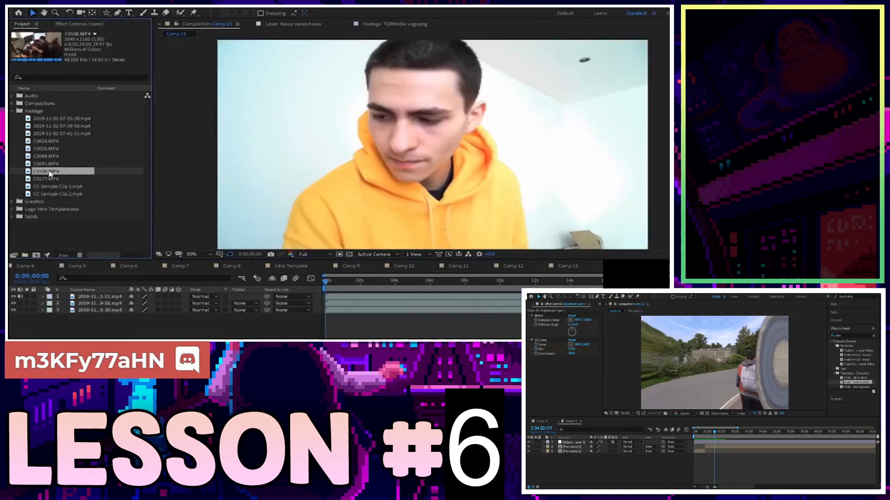
pyautogui.click(330, 298)
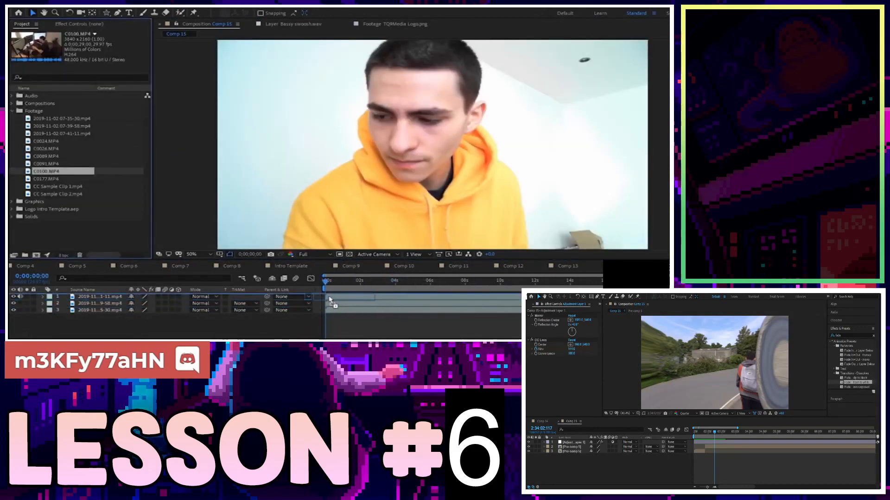
pyautogui.moveTo(330, 297); pyautogui.dragTo(332, 299)
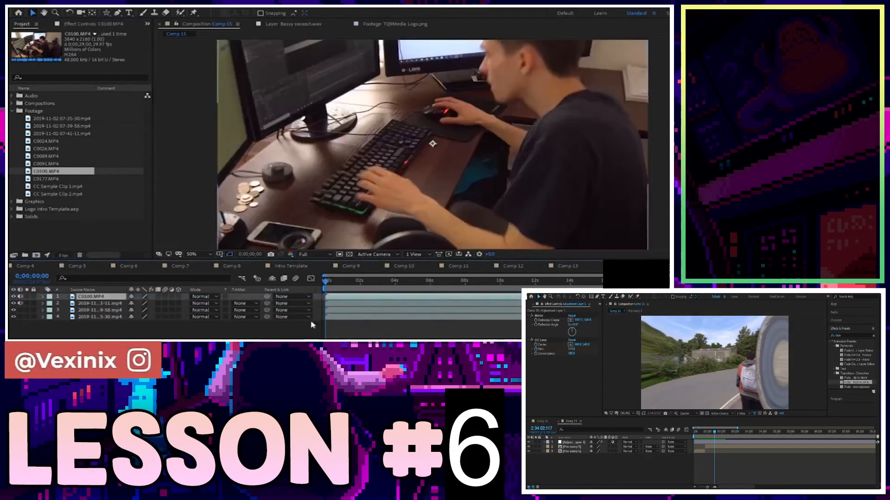
pyautogui.scroll(-2, 438, 171)
pyautogui.scroll(-2, 438, 171)
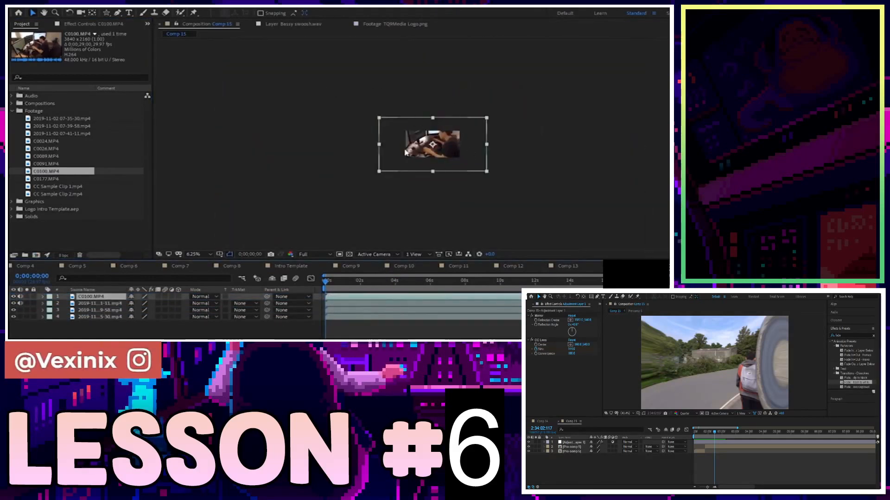
pyautogui.scroll(1, 487, 161)
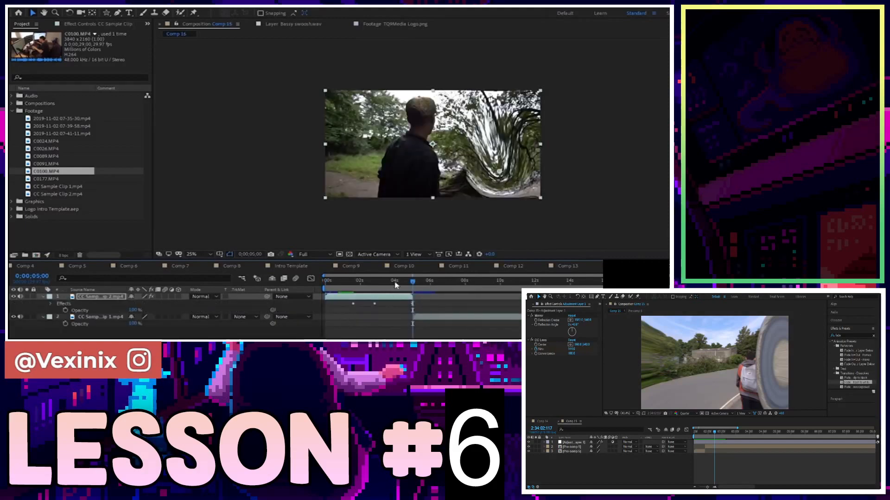
# - Preview the smear animation in Comp 16 from the start, with the composition fitted to the viewer
pyautogui.press('Home')
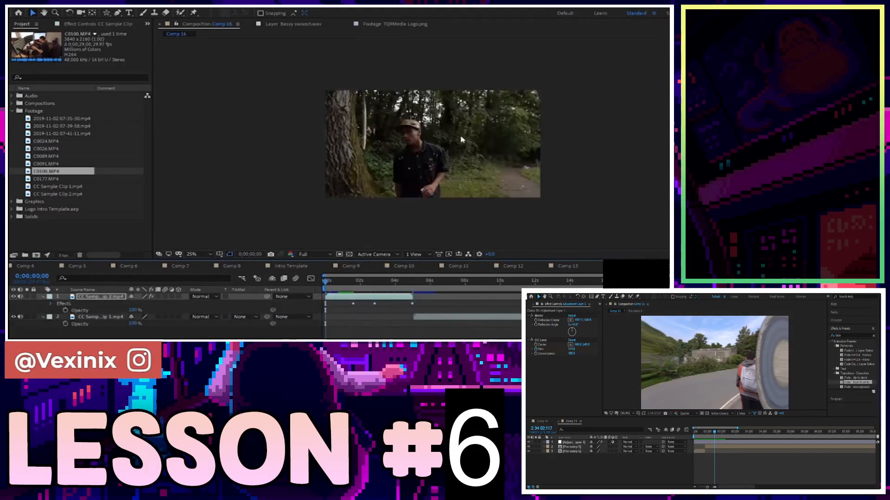
pyautogui.press('space')
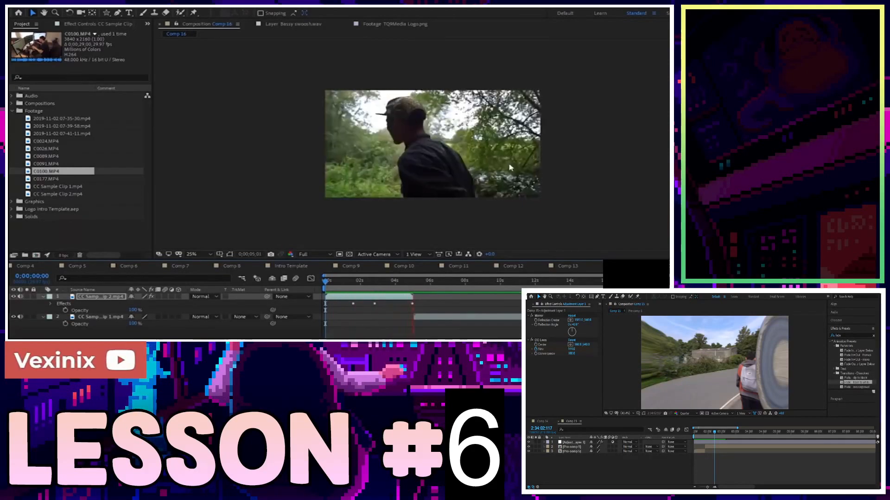
pyautogui.press('space')
pyautogui.click(193, 255)
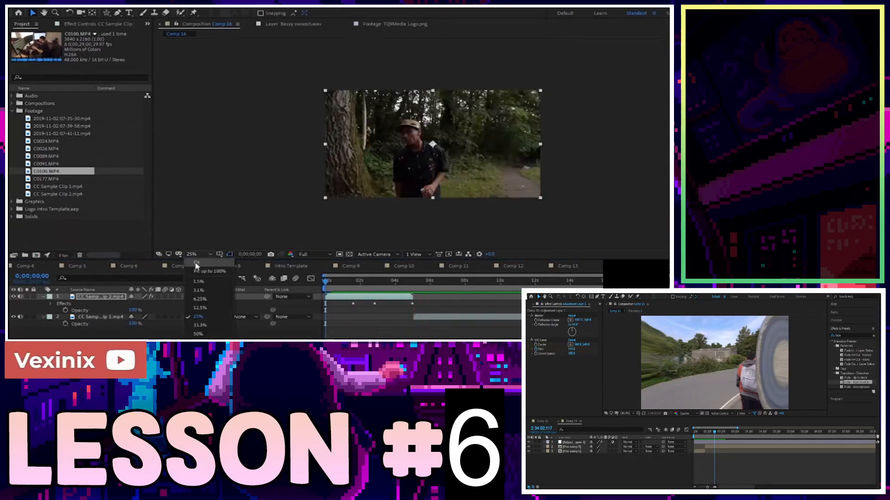
pyautogui.click(200, 262)
pyautogui.press('space')
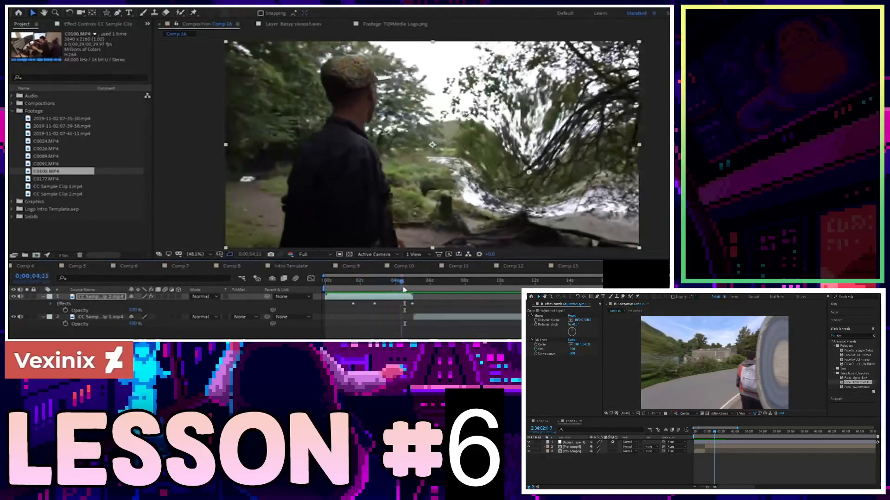
pyautogui.moveTo(414, 286); pyautogui.dragTo(397, 284)
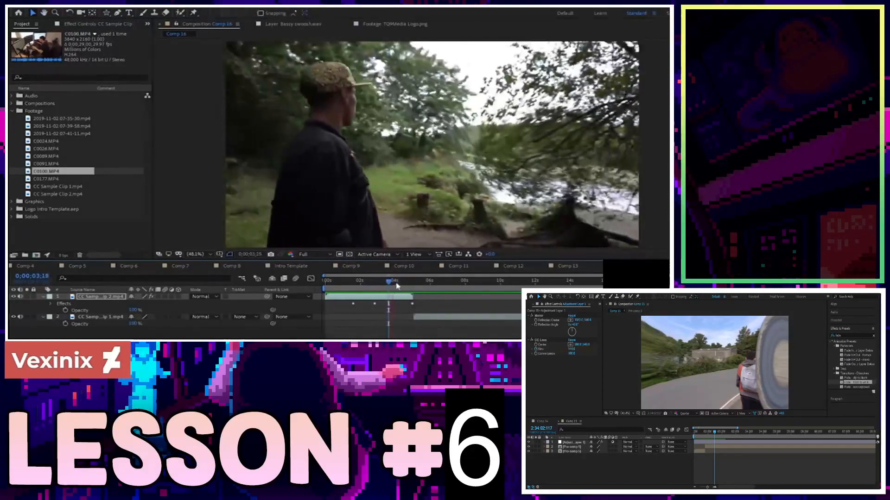
# - Keyframe the Bulge Center of CC Sample Clip 2.mp4 onto the man's head at 0;00;04;14 and 0;00;04;25
pyautogui.click(89, 24)
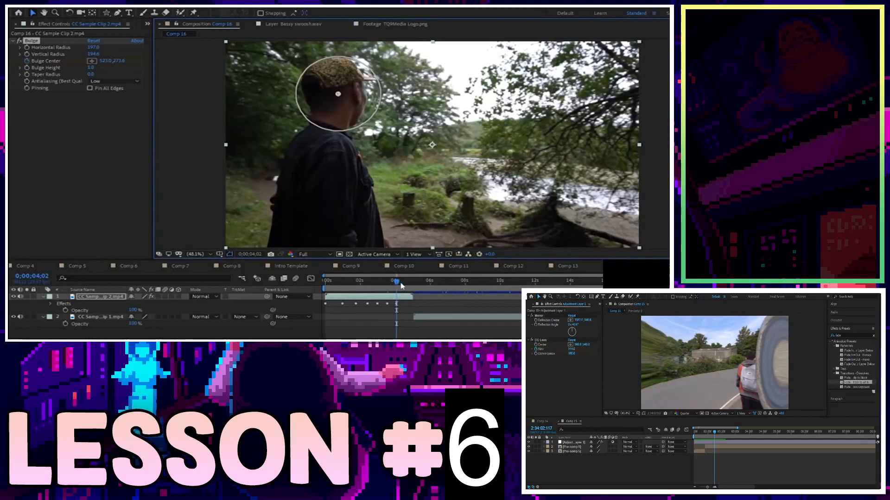
pyautogui.moveTo(397, 283); pyautogui.dragTo(407, 284)
pyautogui.moveTo(340, 96); pyautogui.dragTo(362, 95)
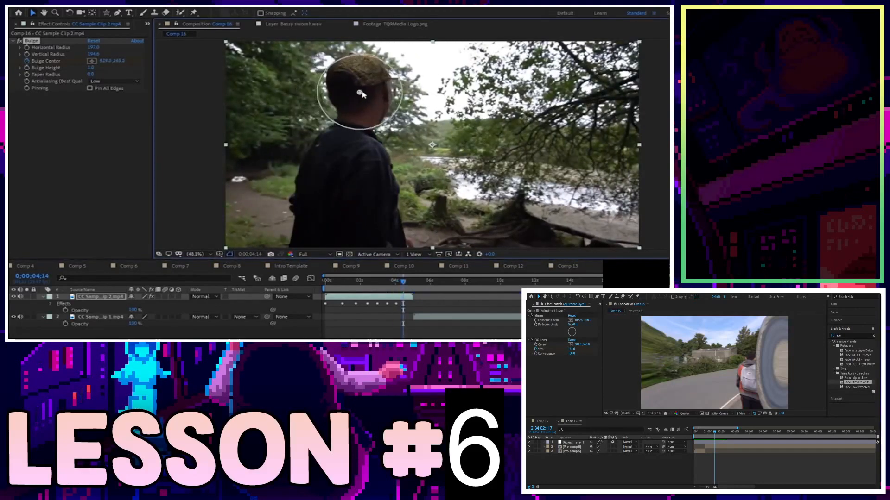
pyautogui.moveTo(408, 286); pyautogui.dragTo(411, 284)
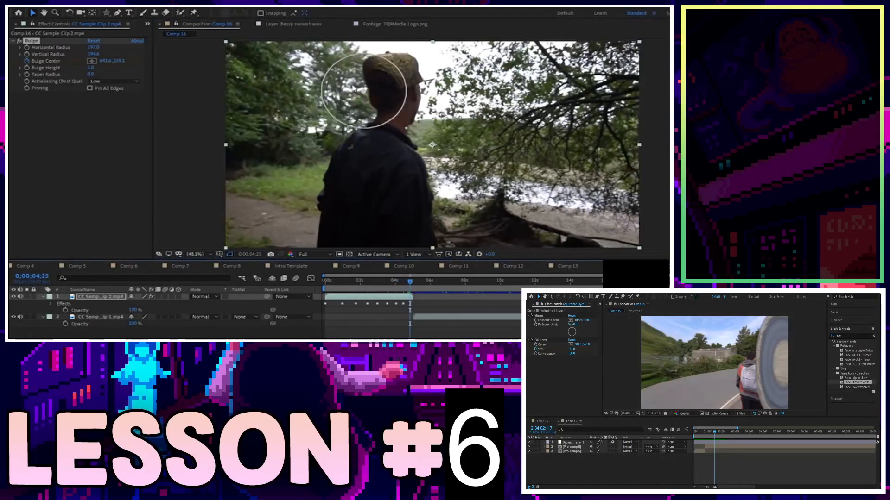
pyautogui.moveTo(364, 92); pyautogui.dragTo(370, 92)
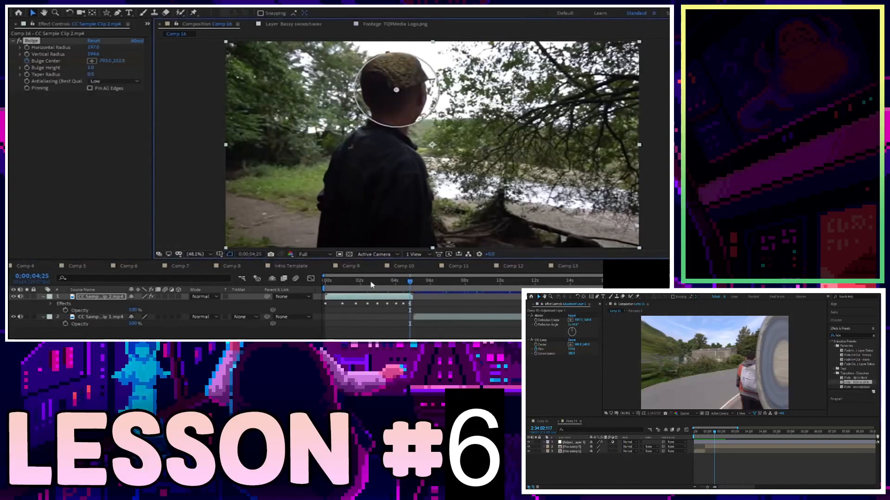
# - Preview the tracked bulge on the man's head from the start of Comp 16
pyautogui.press('Home')
pyautogui.click(471, 332)
pyautogui.press('space')
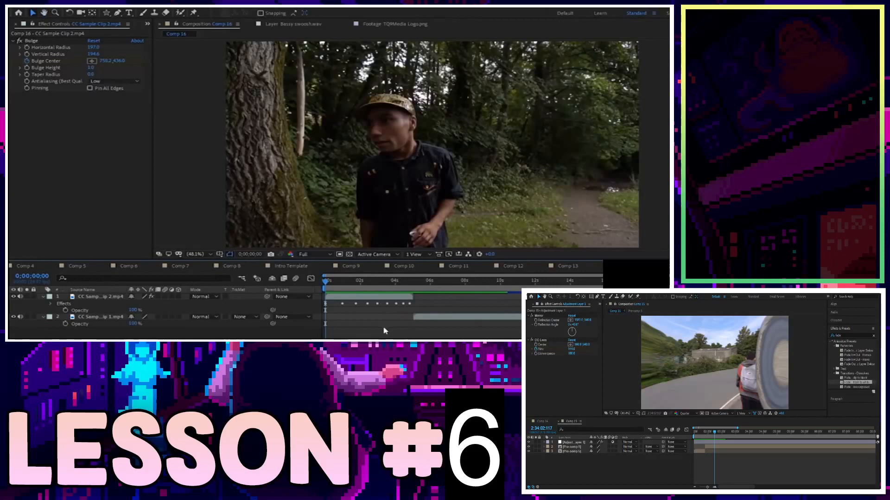
pyautogui.press('space')
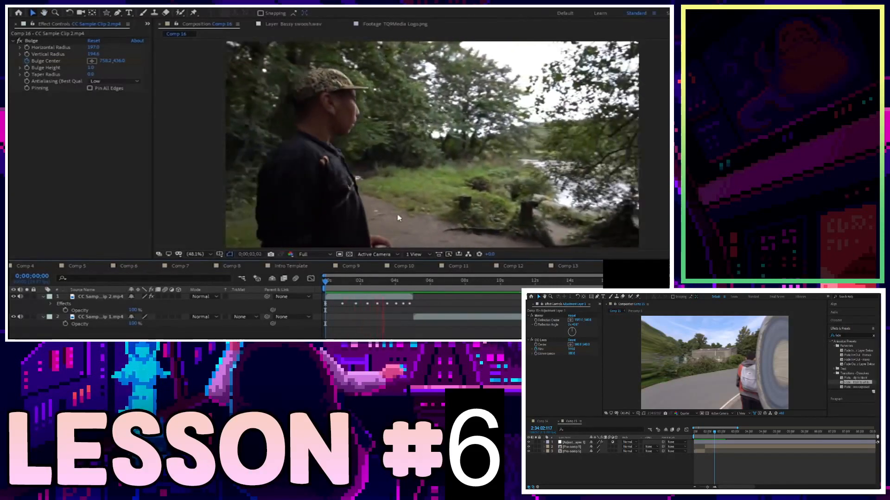
pyautogui.moveTo(403, 281); pyautogui.dragTo(325, 283)
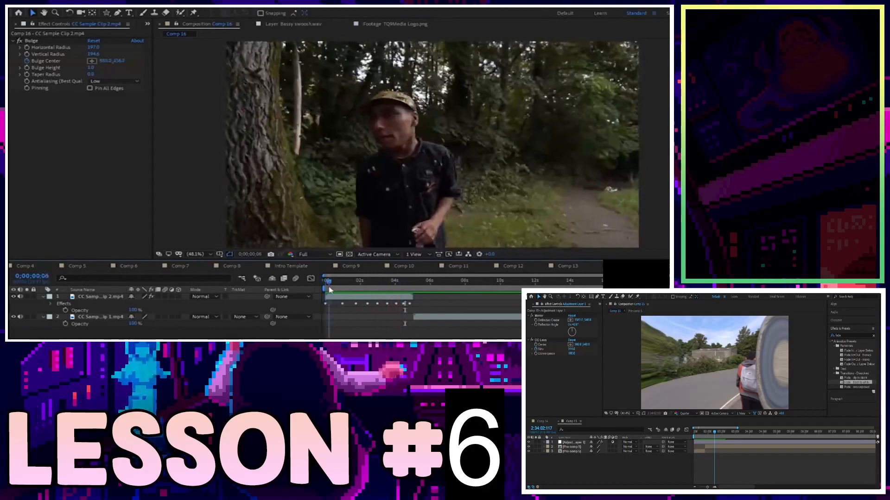
# - Remove the Bulge effect from CC Sample Clip 2.mp4 and preview the clip without it
pyautogui.click(46, 41)
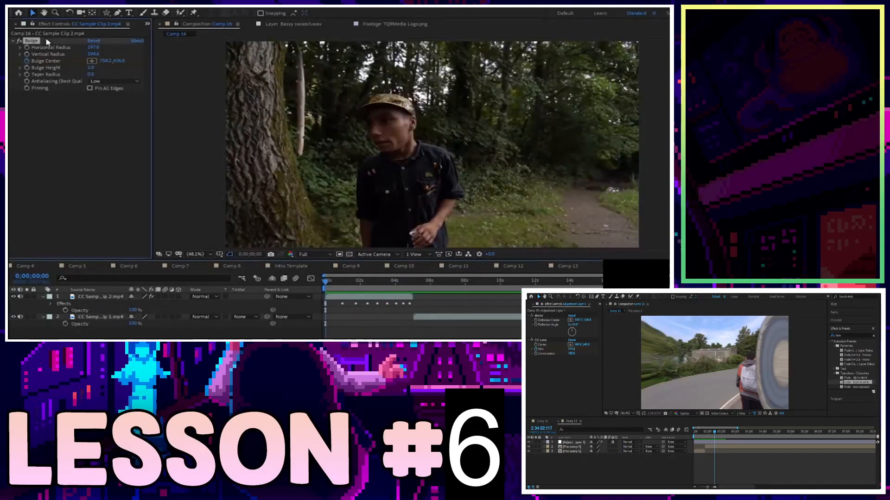
pyautogui.press('Delete')
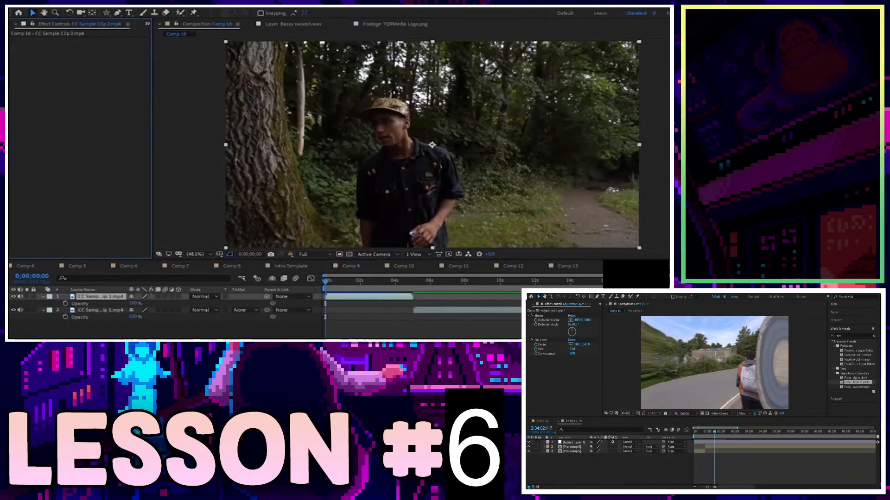
pyautogui.hotkey('ctrl', 'z')
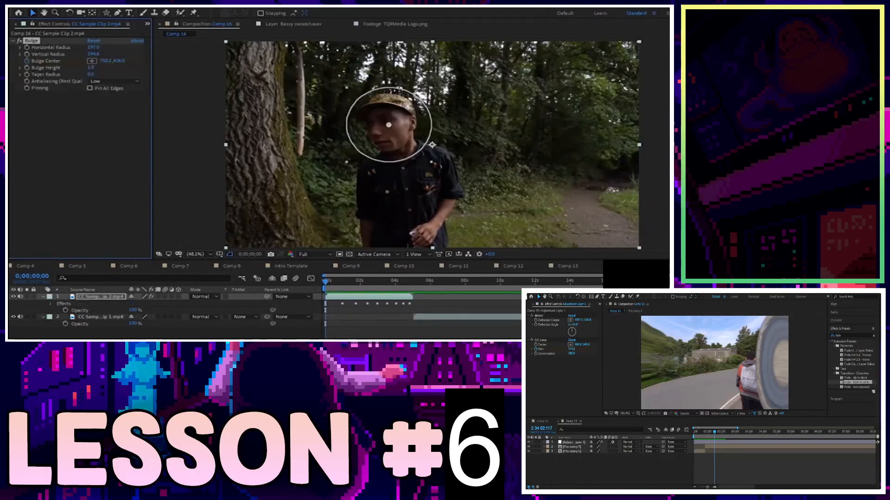
pyautogui.click(52, 42)
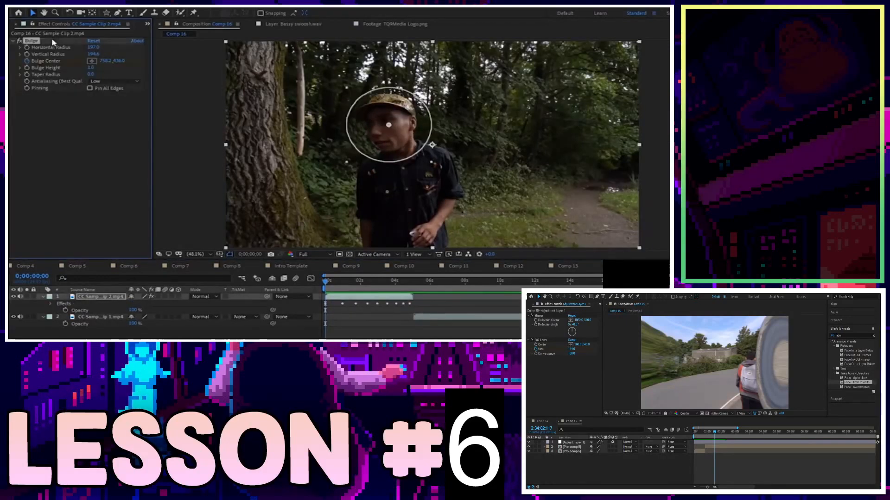
pyautogui.press('Delete')
pyautogui.press('space')
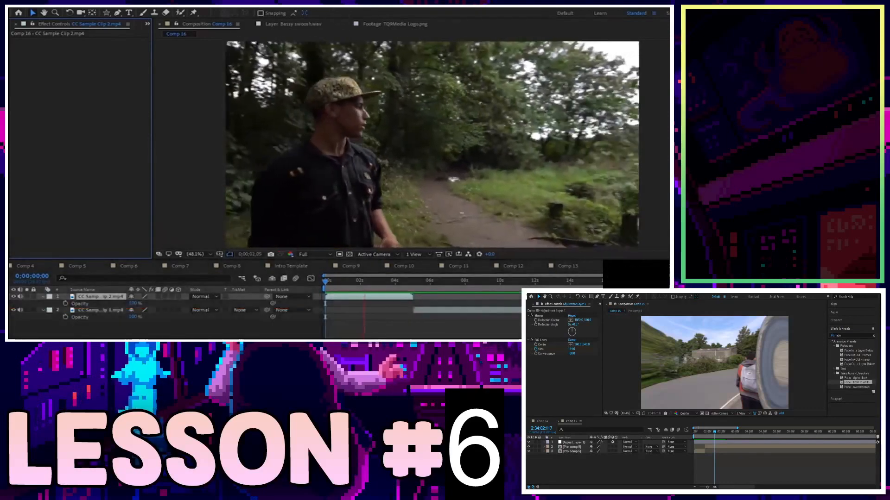
pyautogui.press('space')
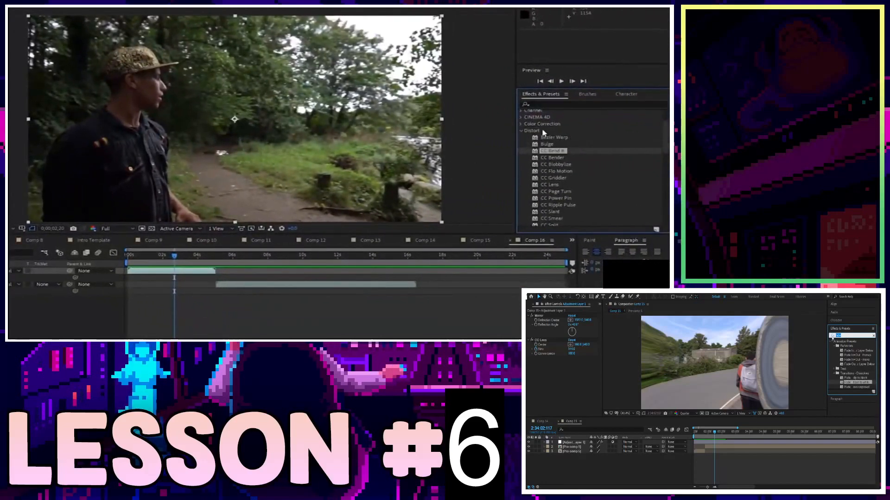
# - Apply the Magnify effect from the Distort category to CC Sample Clip 2.mp4
pyautogui.scroll(-1, 587, 146)
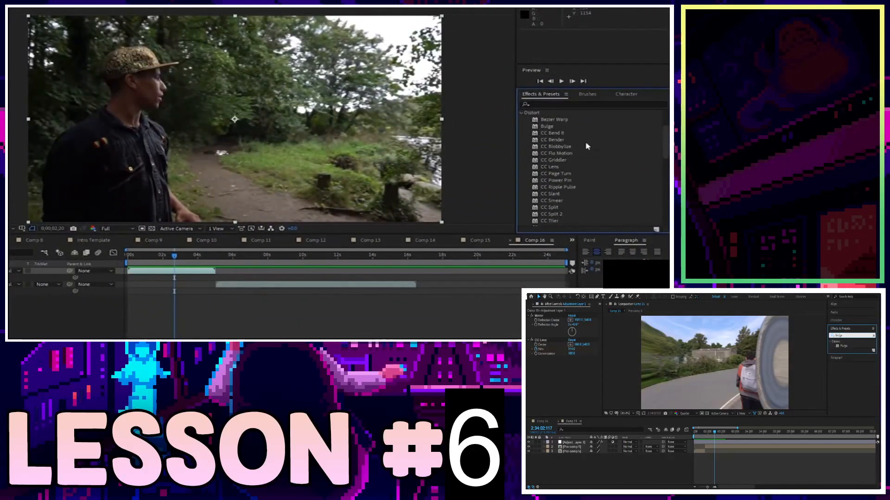
pyautogui.scroll(-3, 588, 146)
pyautogui.moveTo(549, 201); pyautogui.dragTo(266, 190)
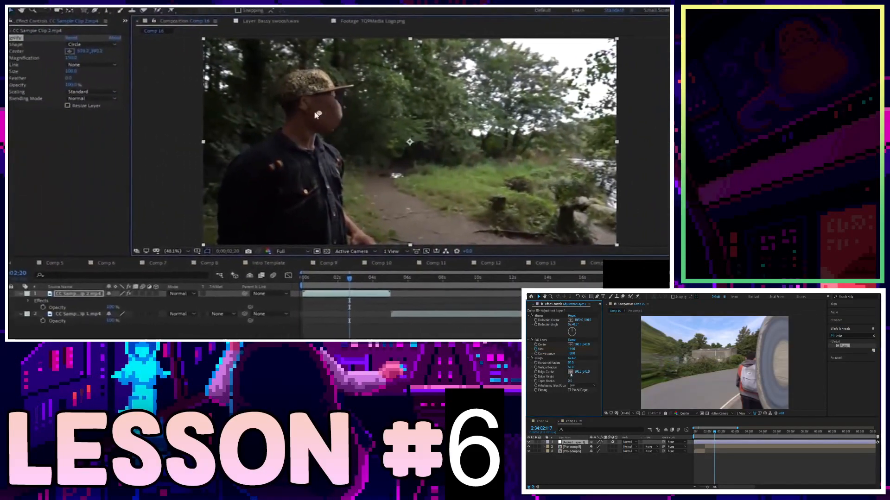
# - Enlarge the Magnify Size to 208, shift its Center slightly up over the man's head, and set Feather to 22.6
pyautogui.moveTo(97, 61); pyautogui.dragTo(156, 47)
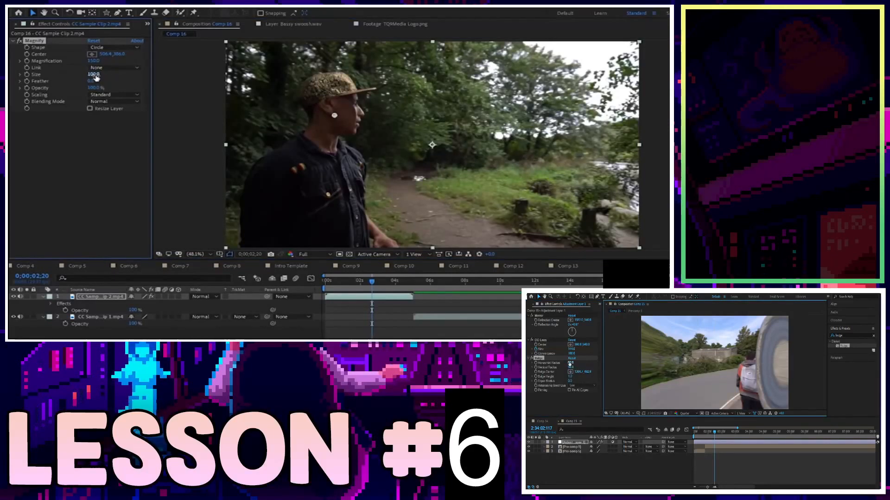
pyautogui.moveTo(122, 62); pyautogui.dragTo(145, 60)
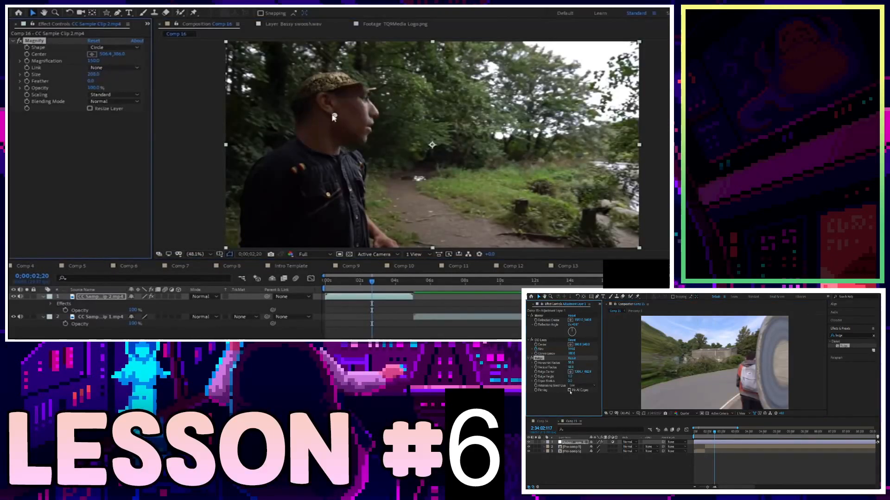
pyautogui.moveTo(334, 116); pyautogui.dragTo(333, 110)
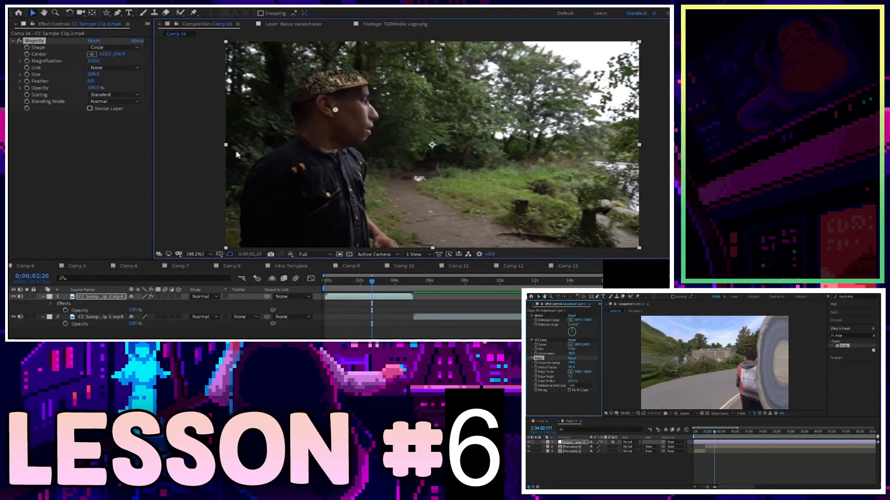
pyautogui.moveTo(91, 80); pyautogui.dragTo(119, 78)
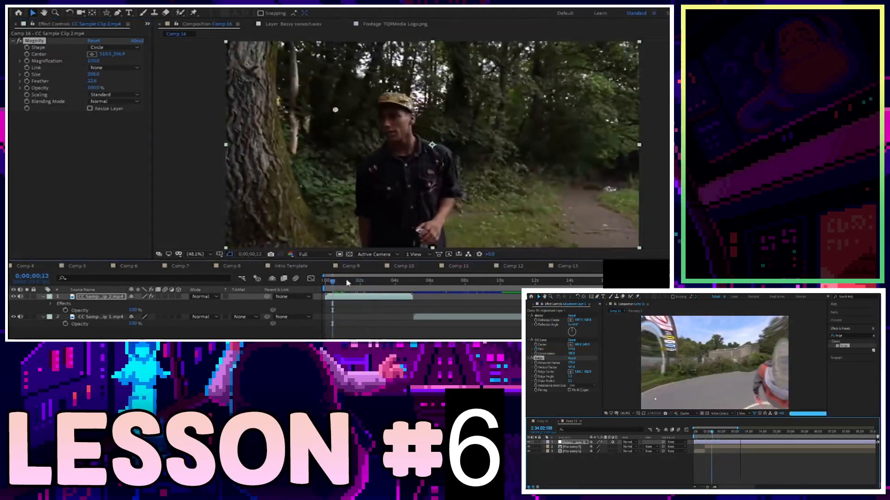
# - At 0;00;00;00, move the Magnify Center onto the man's face and start keyframing the Center property
pyautogui.press('space')
pyautogui.moveTo(335, 109); pyautogui.dragTo(390, 126)
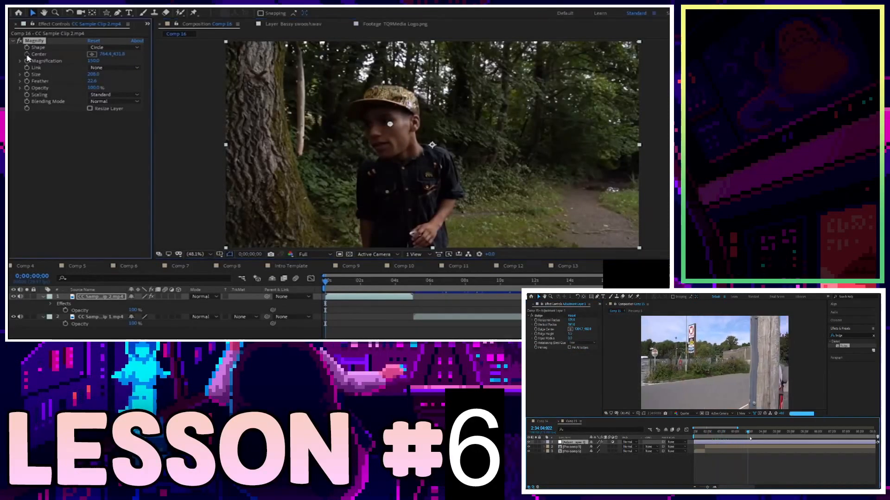
pyautogui.press('space')
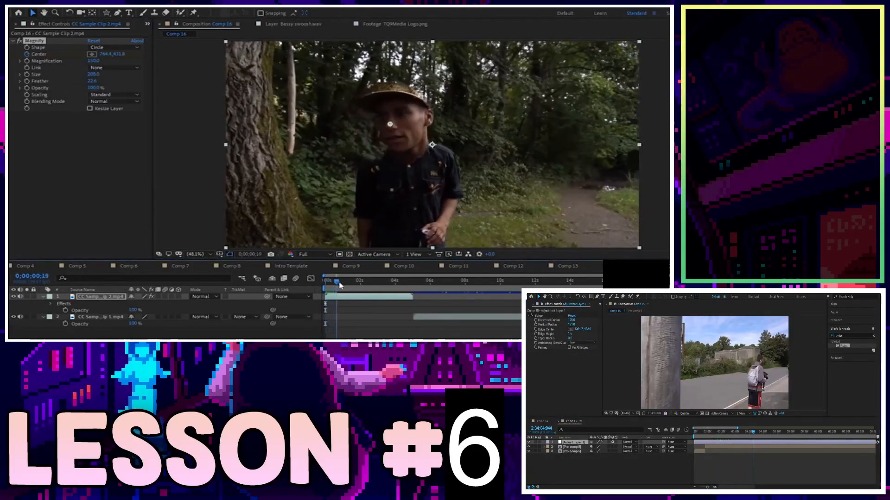
# - Keyframe the Magnify Center to follow the man's face at 0;00;00;28 and 0;00;01;16
pyautogui.moveTo(390, 125)
pyautogui.mouseDown()
pyautogui.moveTo(411, 121)
pyautogui.moveTo(402, 123)
pyautogui.mouseUp()
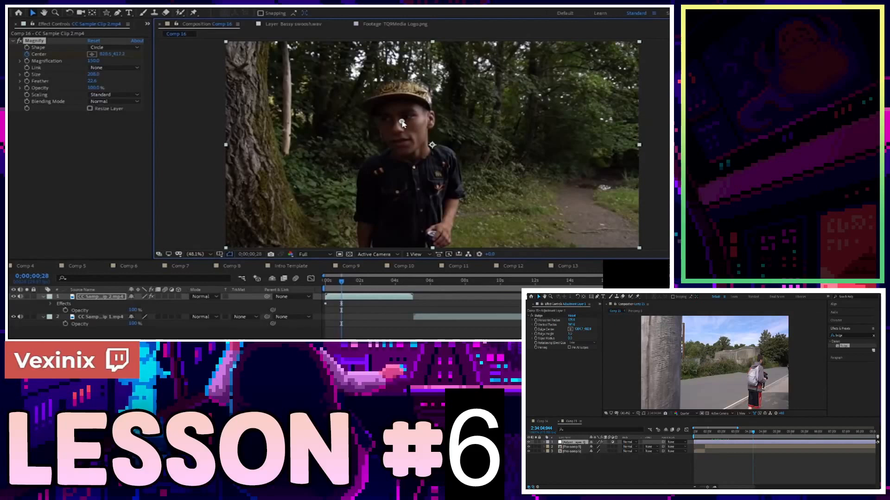
pyautogui.moveTo(341, 281); pyautogui.dragTo(352, 280)
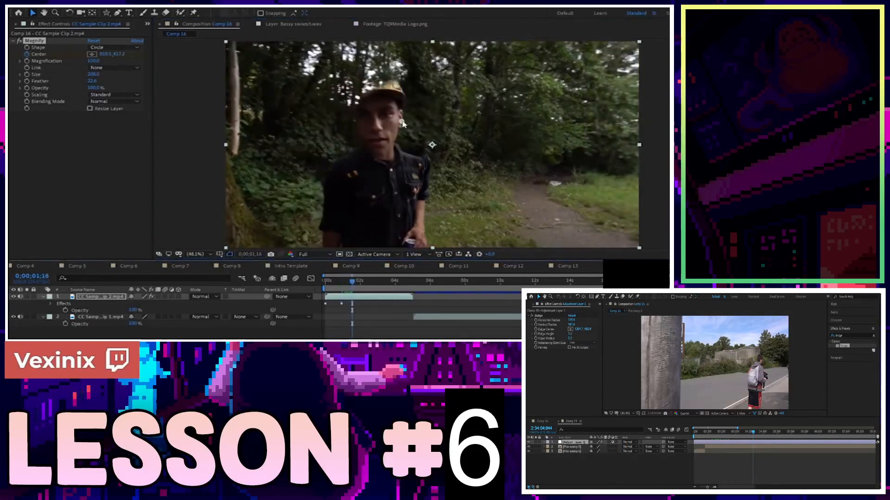
pyautogui.moveTo(402, 123); pyautogui.dragTo(386, 128)
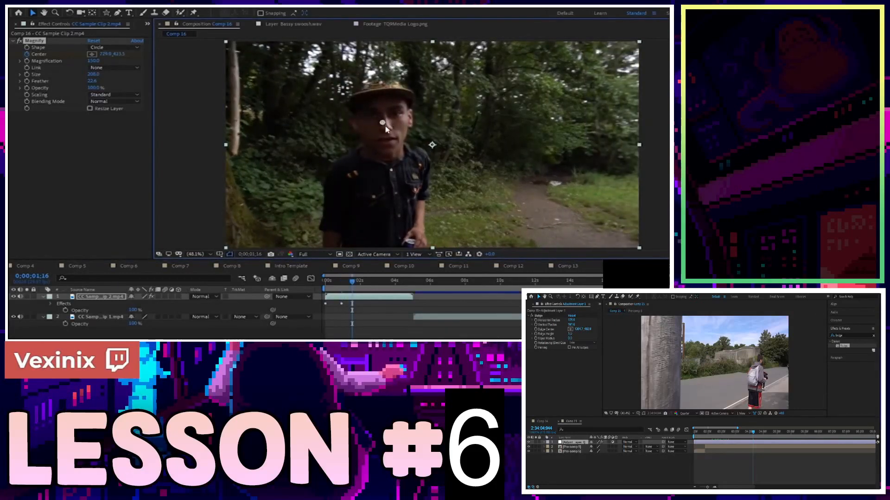
pyautogui.click(373, 325)
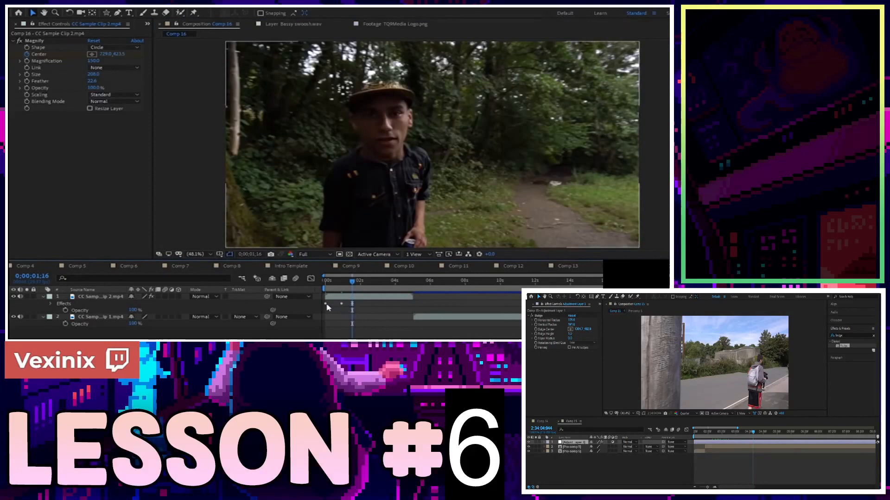
pyautogui.press('Left')
pyautogui.press('Left')
pyautogui.press('Left')
pyautogui.press('Left')
pyautogui.press('Left')
pyautogui.press('Left')
pyautogui.press('Left')
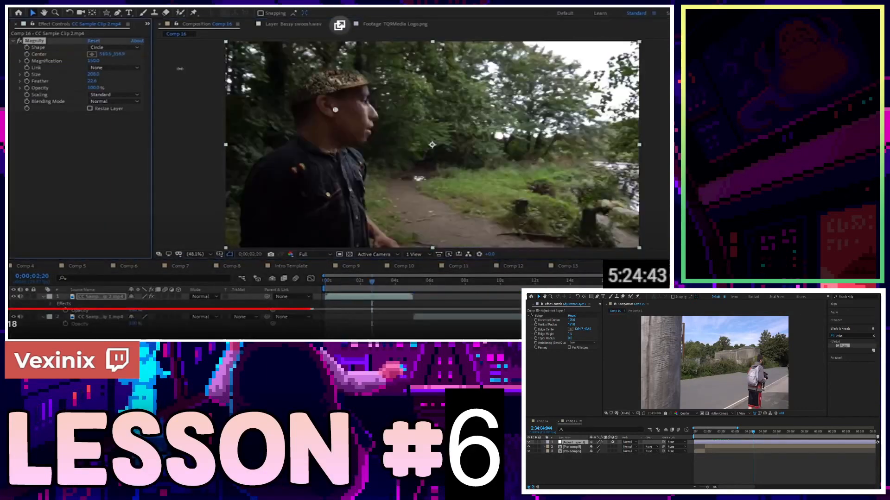
pyautogui.press('Left')
pyautogui.press('Right')
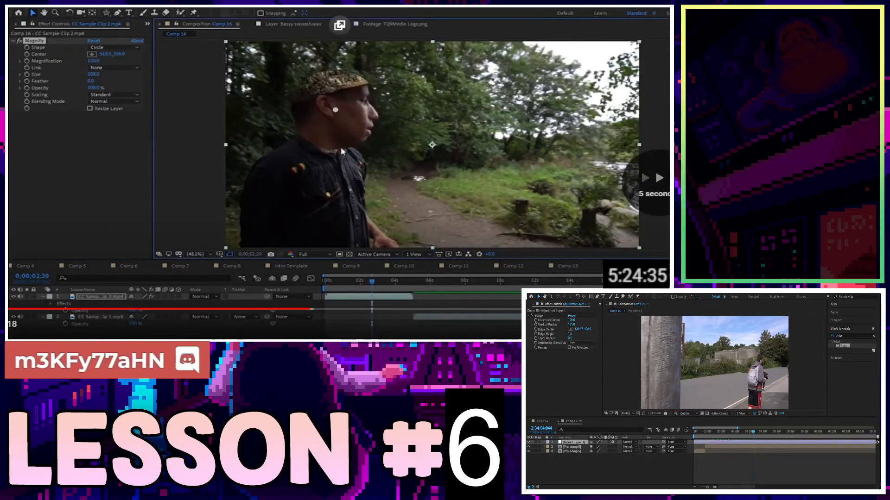
pyautogui.press('Left')
pyautogui.press('Left')
pyautogui.press('Left')
pyautogui.press('Left')
pyautogui.press('Left')
pyautogui.press('Left')
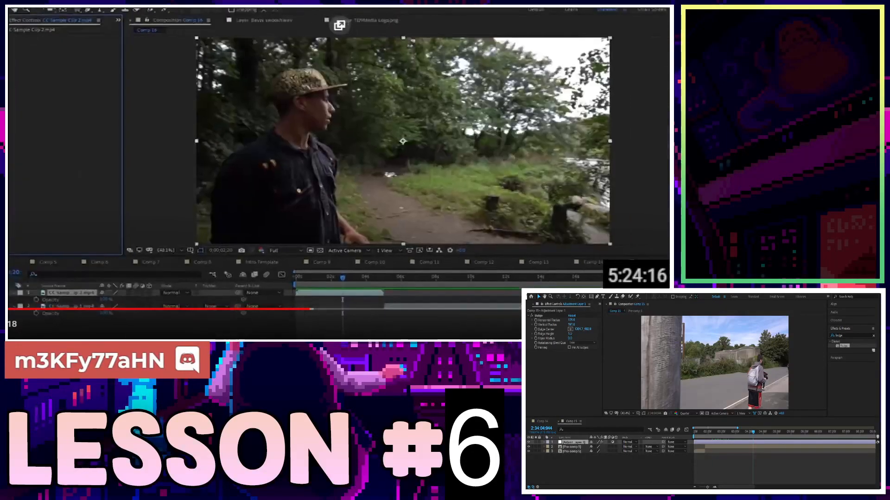
pyautogui.press('Left')
pyautogui.press('Right')
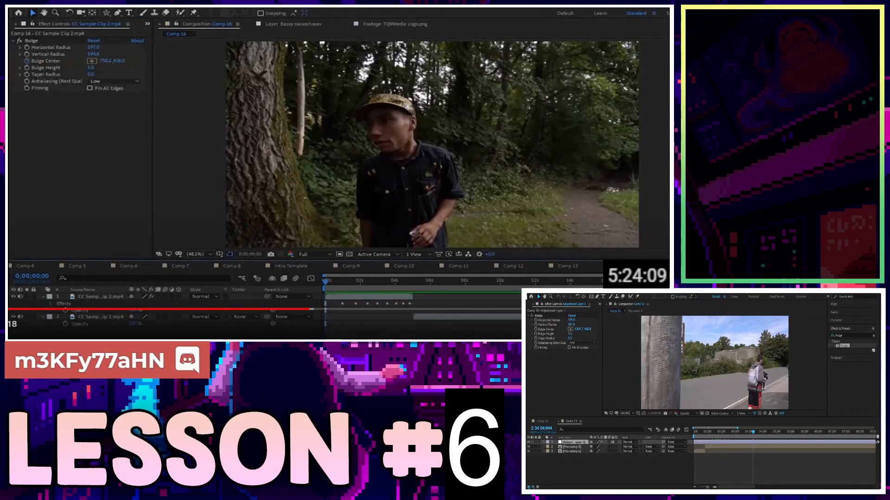
pyautogui.press('Right')
pyautogui.press('Right')
pyautogui.press('Right')
pyautogui.press('Right')
pyautogui.press('Right')
pyautogui.press('Right')
pyautogui.press('Right')
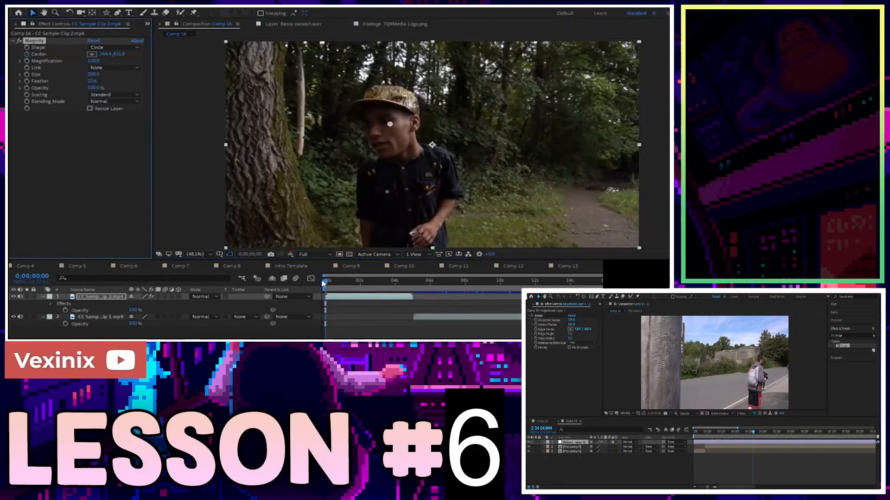
pyautogui.press('space')
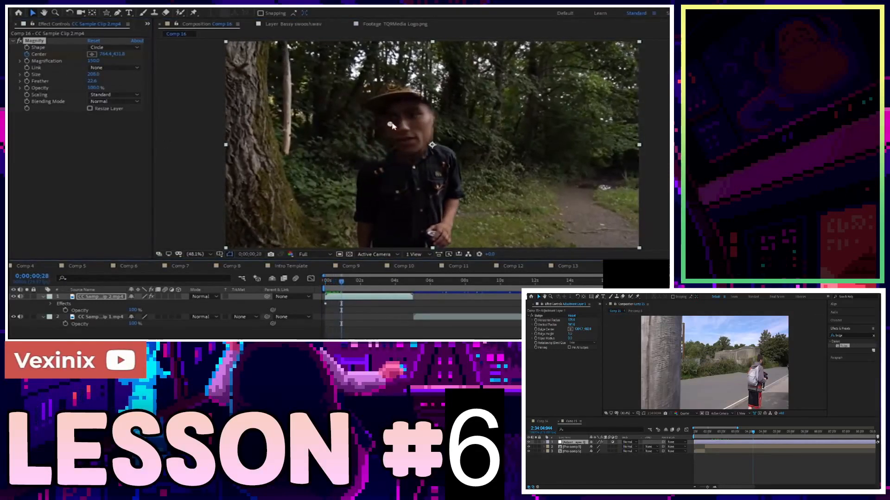
# - Move the Magnify Center onto the man's face at 0;00;00;28 and again at 0;00;01;16, adding a keyframe each time
pyautogui.moveTo(390, 126); pyautogui.dragTo(405, 124)
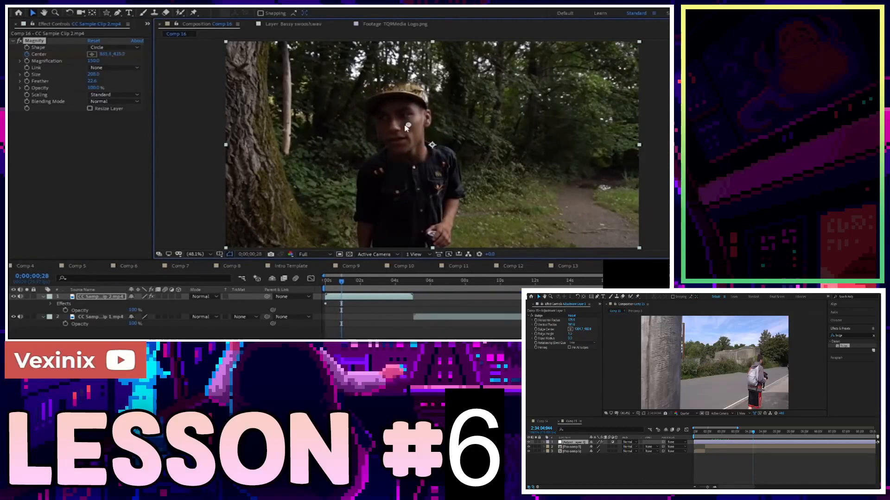
pyautogui.moveTo(407, 126); pyautogui.dragTo(403, 122)
pyautogui.moveTo(341, 283); pyautogui.dragTo(352, 283)
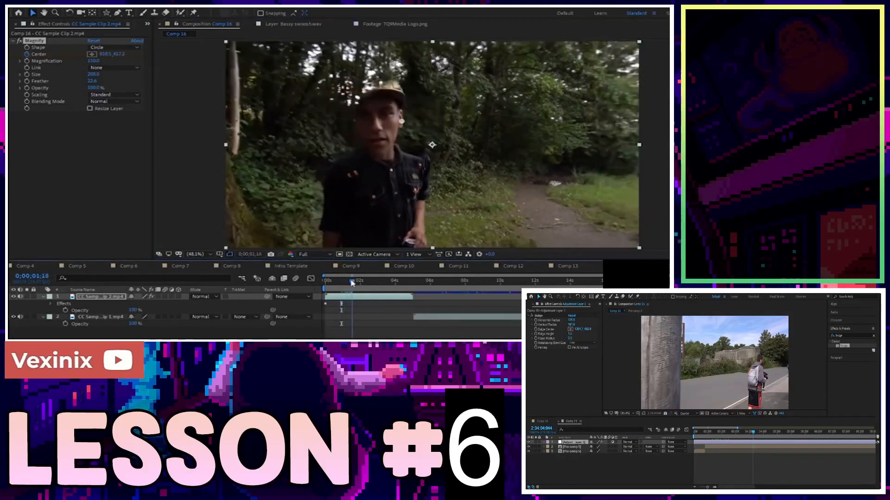
pyautogui.moveTo(402, 123); pyautogui.dragTo(384, 126)
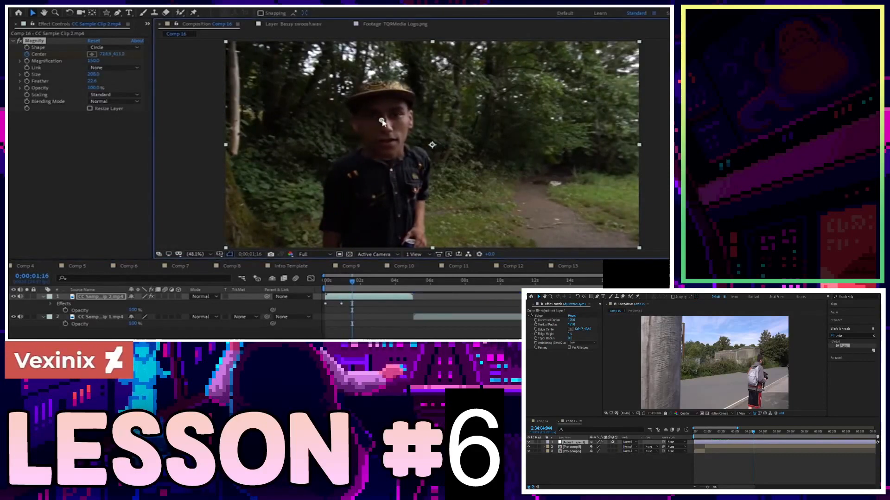
pyautogui.click(383, 328)
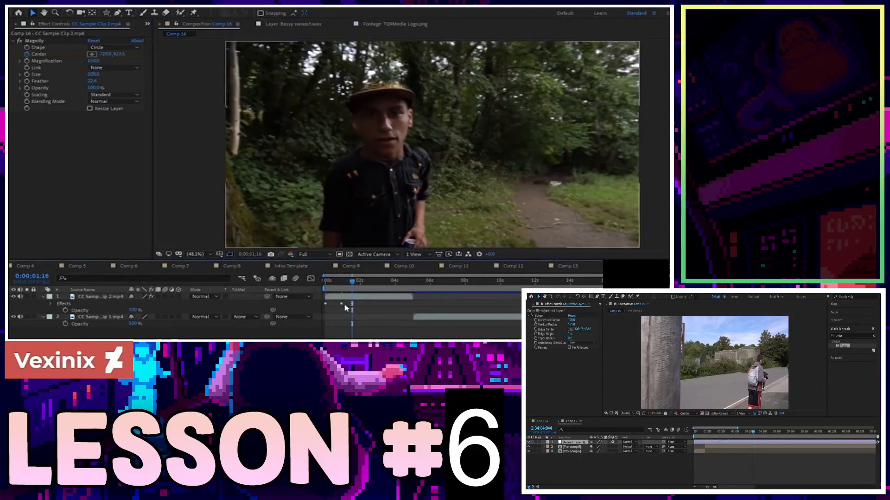
# - Keyframe the Magnify Center on the man's turning head at 0;00;02;01, roughly half a second further on, and at 0;00;03;00
pyautogui.moveTo(353, 282); pyautogui.dragTo(361, 282)
pyautogui.click(45, 43)
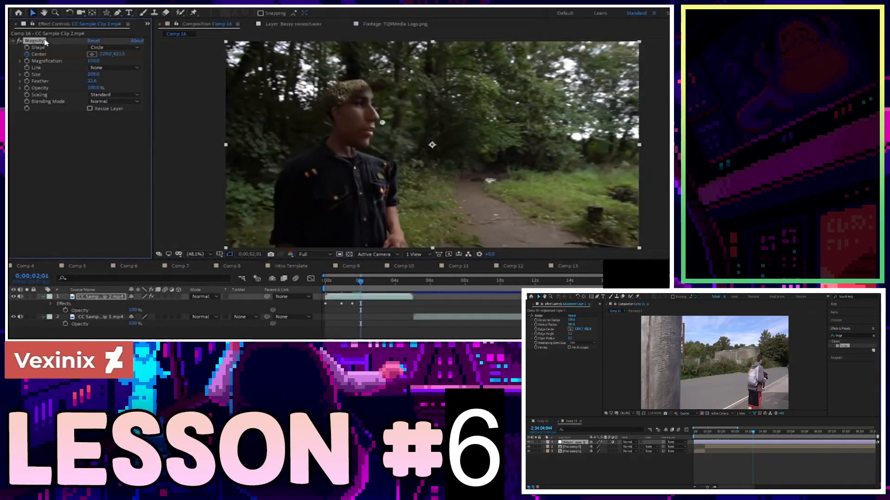
pyautogui.moveTo(382, 125); pyautogui.dragTo(356, 116)
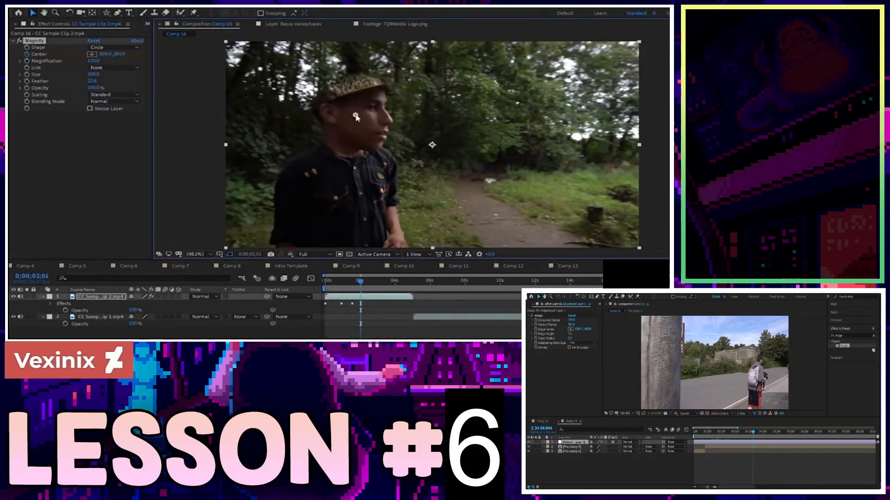
pyautogui.moveTo(360, 282); pyautogui.dragTo(370, 283)
pyautogui.moveTo(356, 116); pyautogui.dragTo(339, 113)
pyautogui.moveTo(369, 283); pyautogui.dragTo(377, 282)
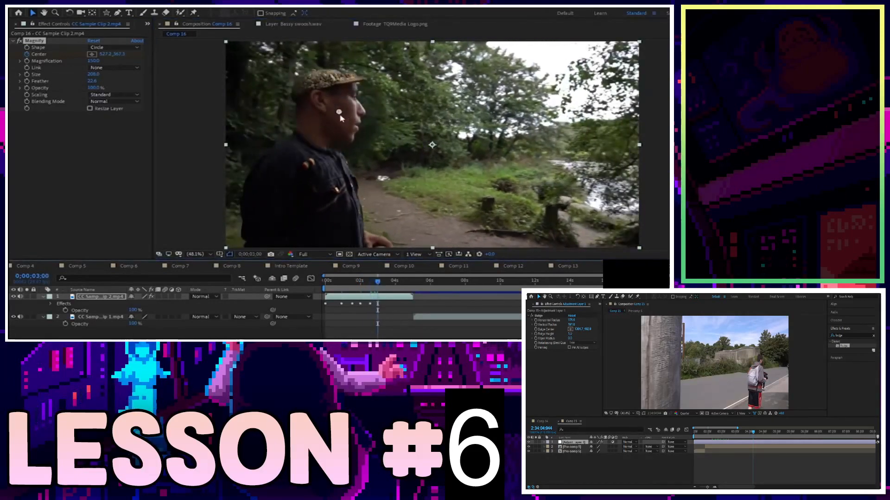
pyautogui.moveTo(339, 112); pyautogui.dragTo(331, 109)
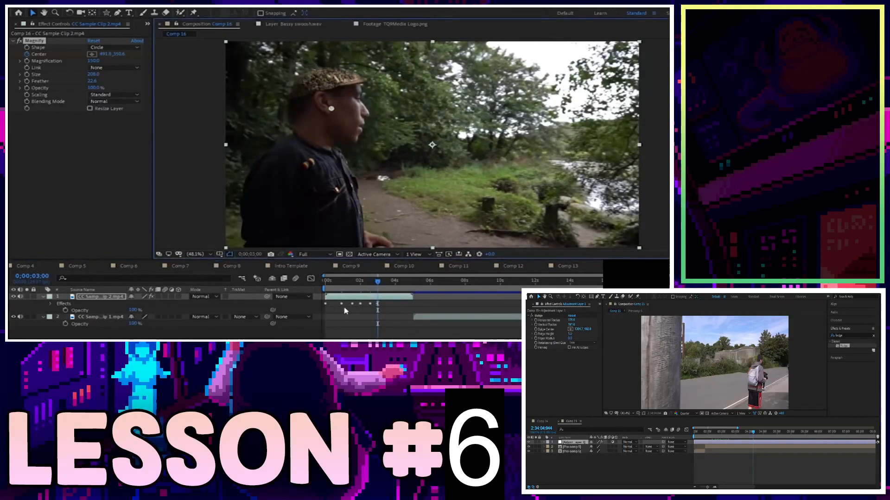
# - Keyframe the Magnify Center on the back of the man's head at 0;00;03;16, 0;00;04;00, 0;00;04;12 and 0;00;04;23
pyautogui.moveTo(381, 287); pyautogui.dragTo(387, 282)
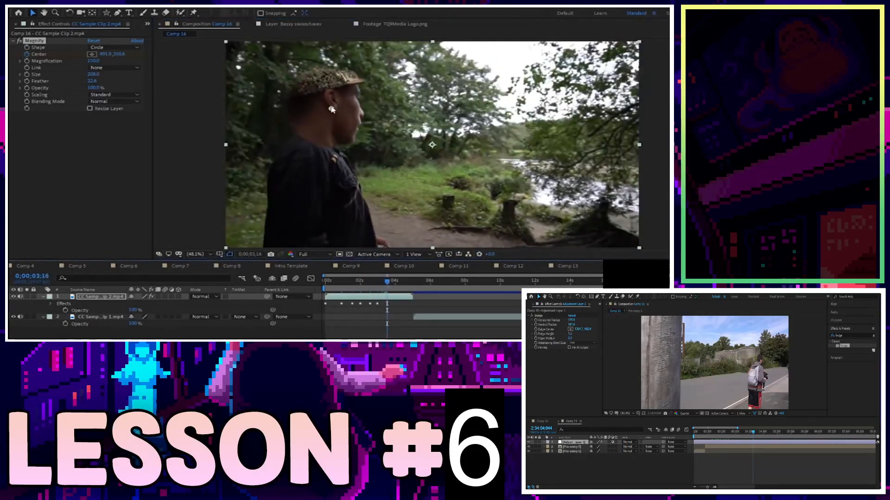
pyautogui.moveTo(332, 110); pyautogui.dragTo(331, 108)
pyautogui.moveTo(388, 281); pyautogui.dragTo(395, 280)
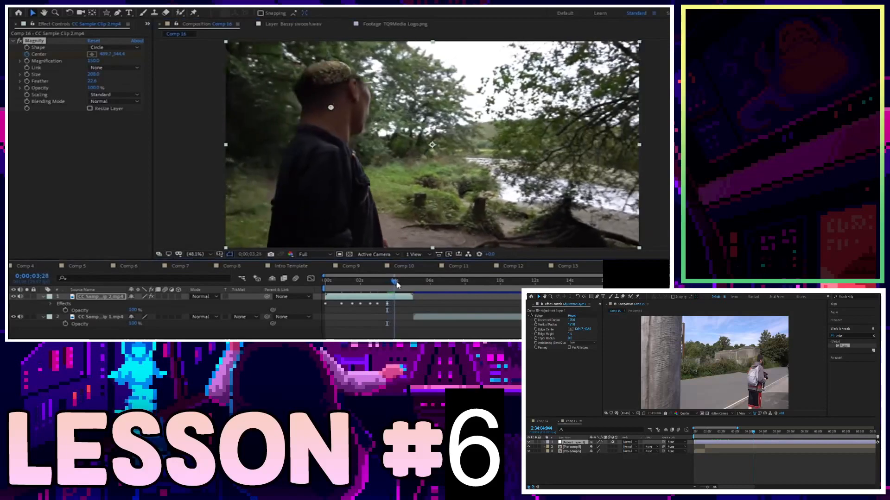
pyautogui.moveTo(330, 109); pyautogui.dragTo(333, 95)
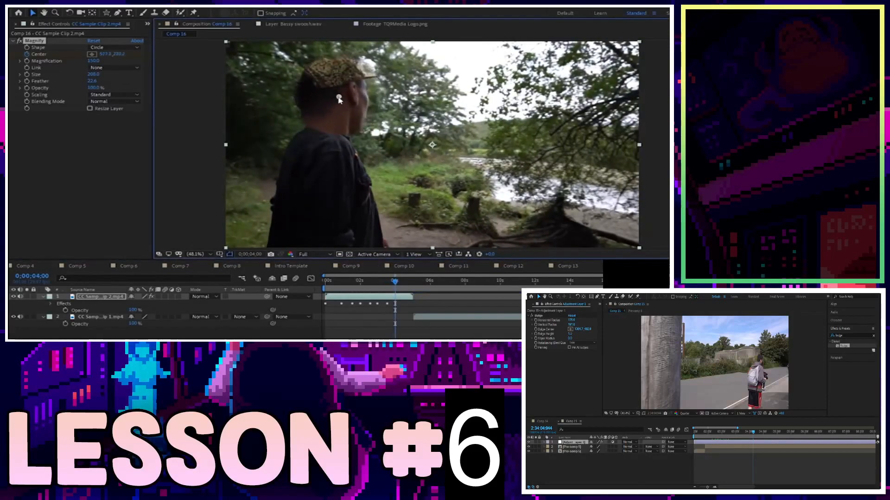
pyautogui.moveTo(394, 284); pyautogui.dragTo(402, 281)
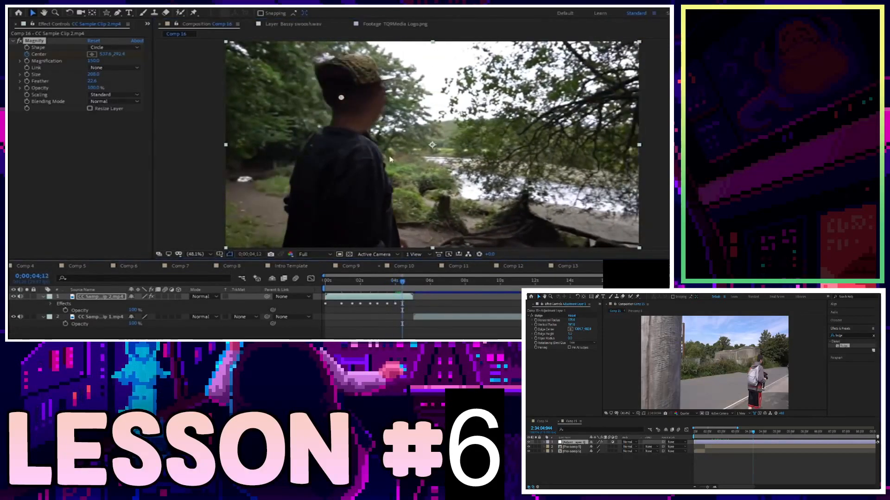
pyautogui.moveTo(353, 100); pyautogui.dragTo(362, 100)
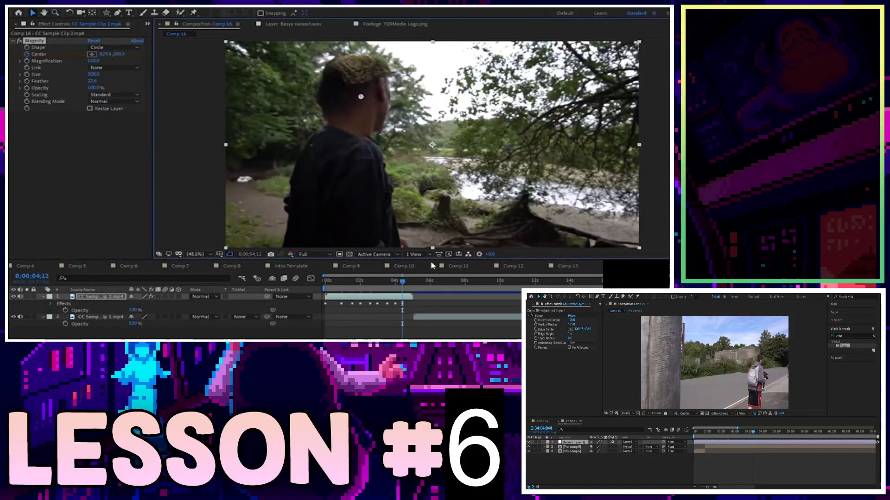
pyautogui.moveTo(402, 284); pyautogui.dragTo(407, 260)
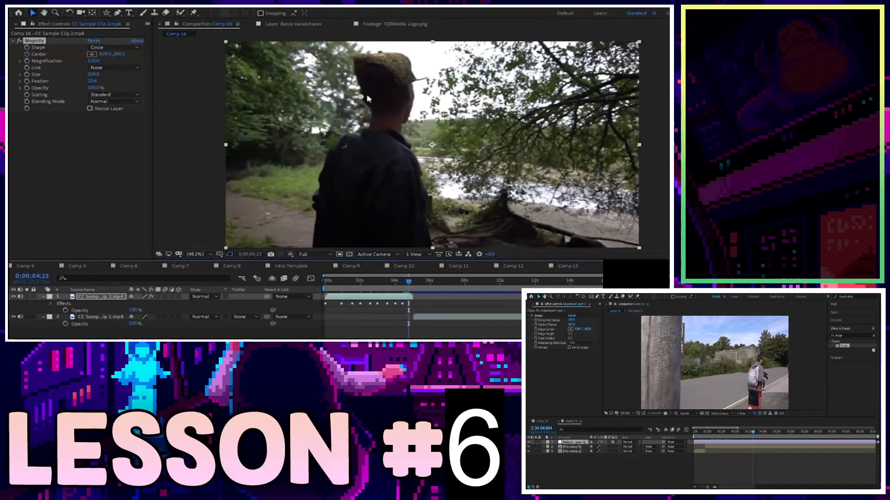
pyautogui.moveTo(367, 98); pyautogui.dragTo(386, 105)
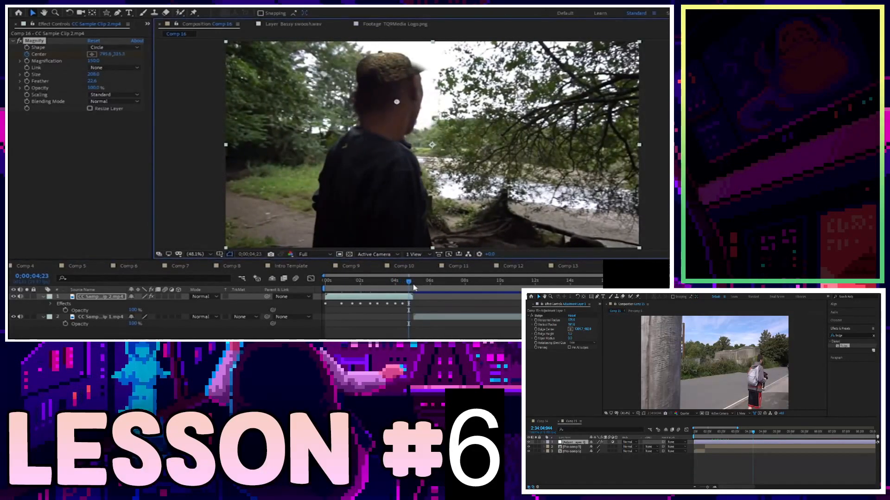
# - Preview the clip from the beginning to check how the magnification follows the man's head
pyautogui.press('Home')
pyautogui.press('space')
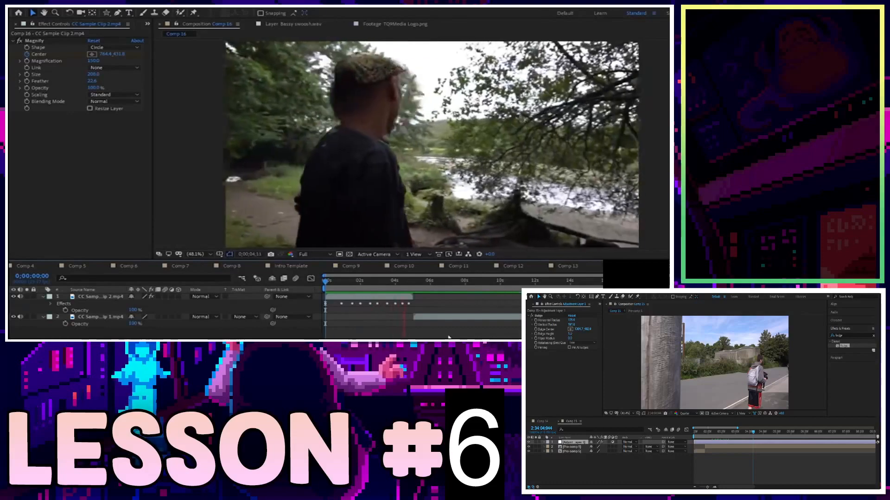
pyautogui.click(397, 283)
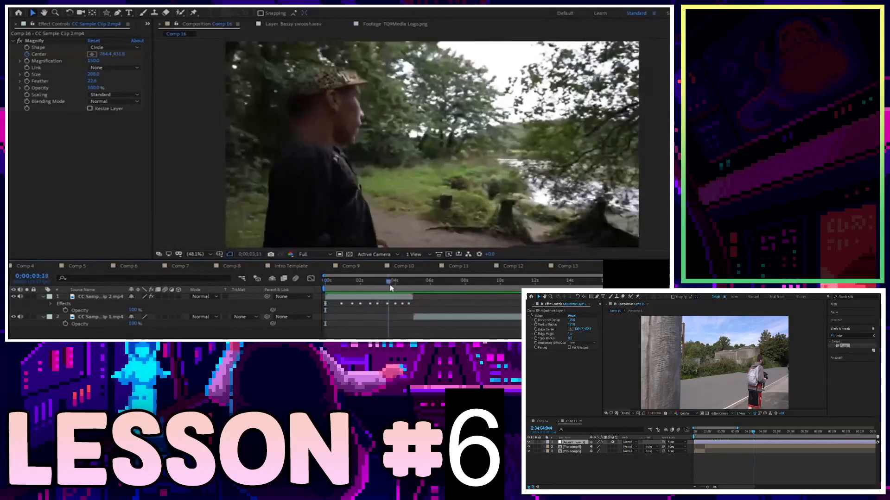
pyautogui.press('space')
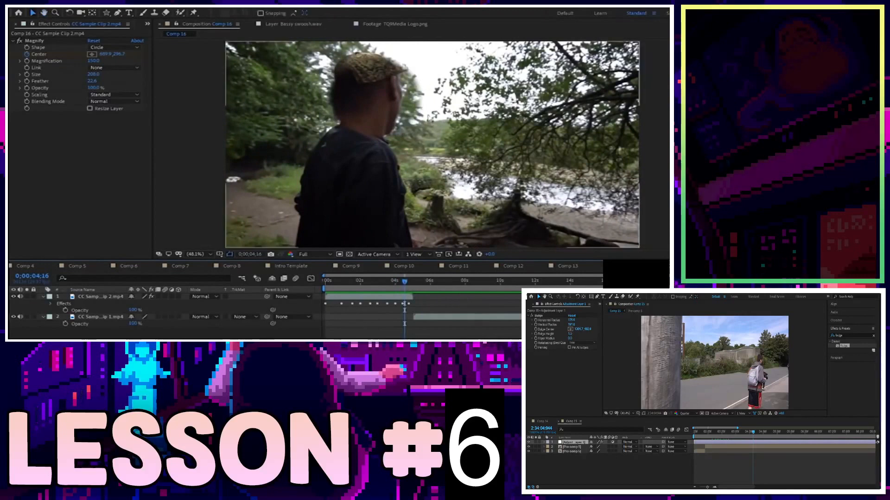
pyautogui.moveTo(403, 286); pyautogui.dragTo(324, 282)
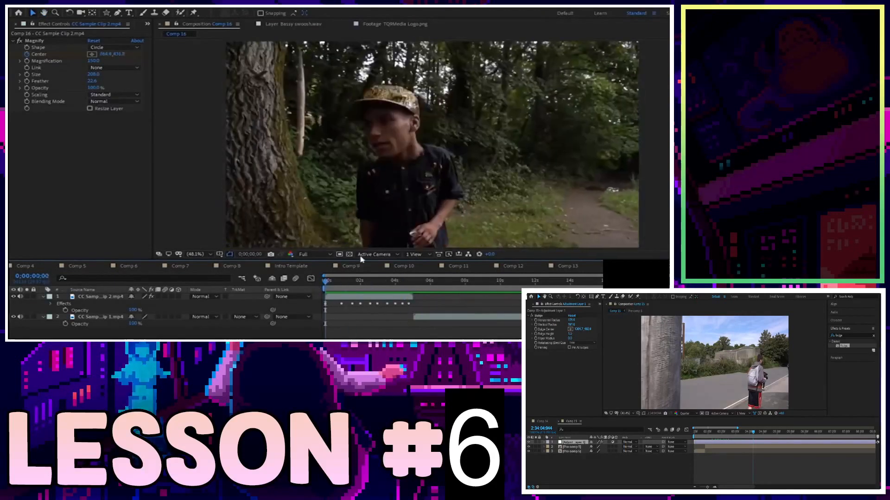
pyautogui.press('space')
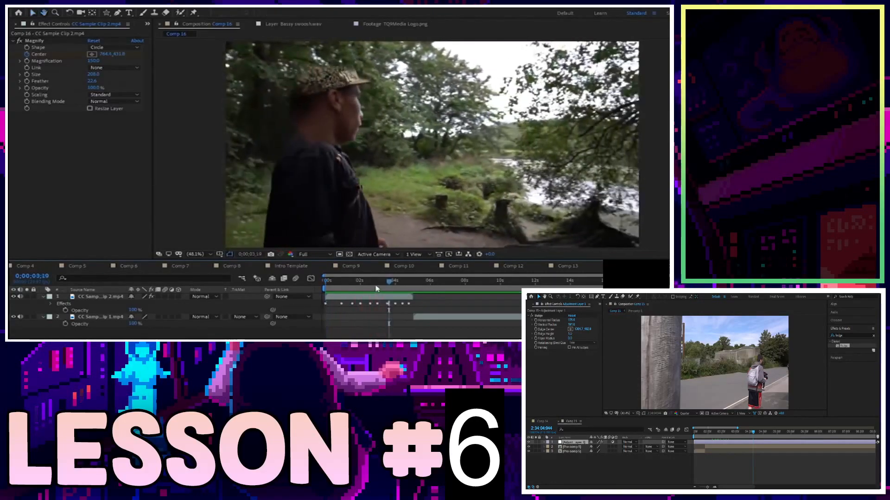
pyautogui.press('space')
# - Delete the Magnify effect from CC Sample Clip 2.mp4 and browse the remaining Distort effects down to Wave Warp
pyautogui.press('Delete')
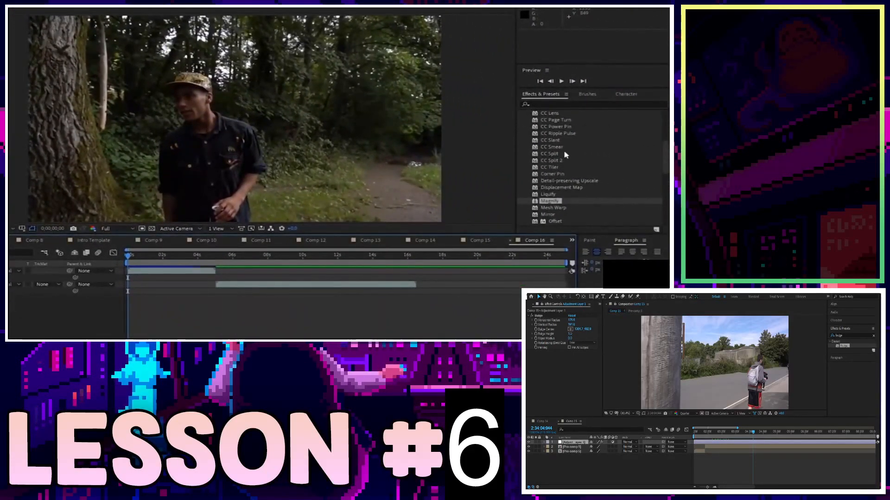
pyautogui.scroll(-1, 580, 147)
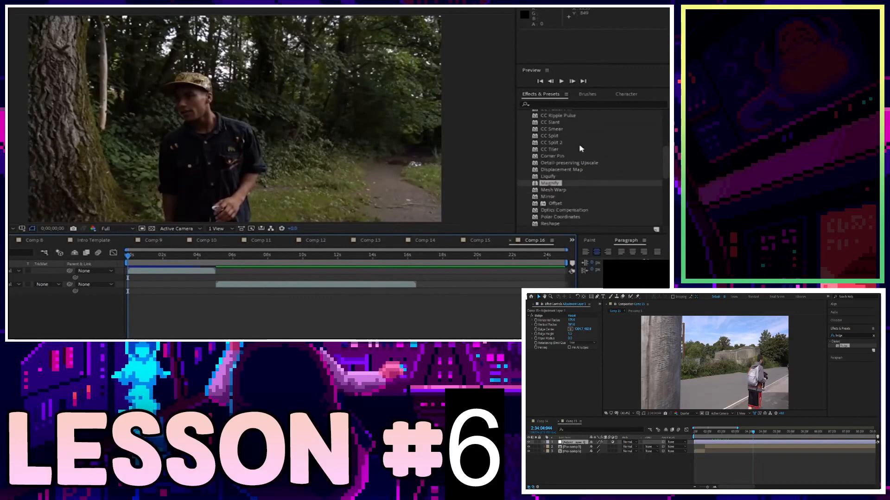
pyautogui.scroll(-3, 580, 148)
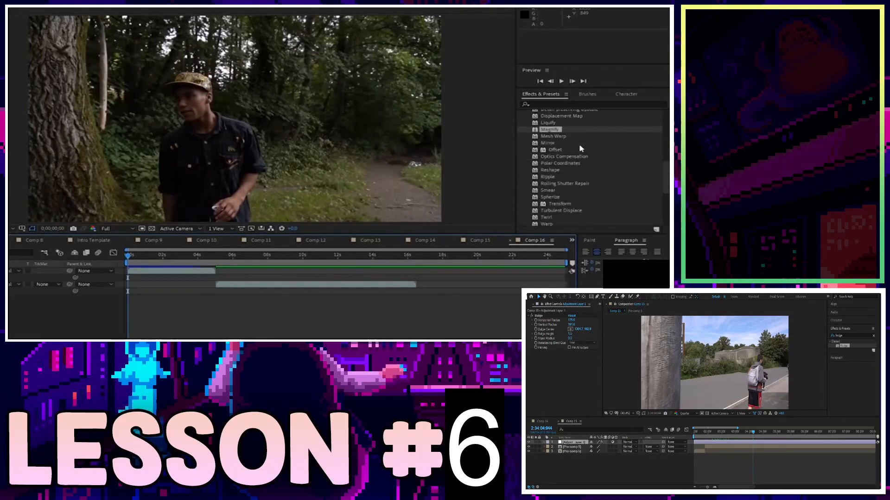
pyautogui.scroll(-1, 581, 147)
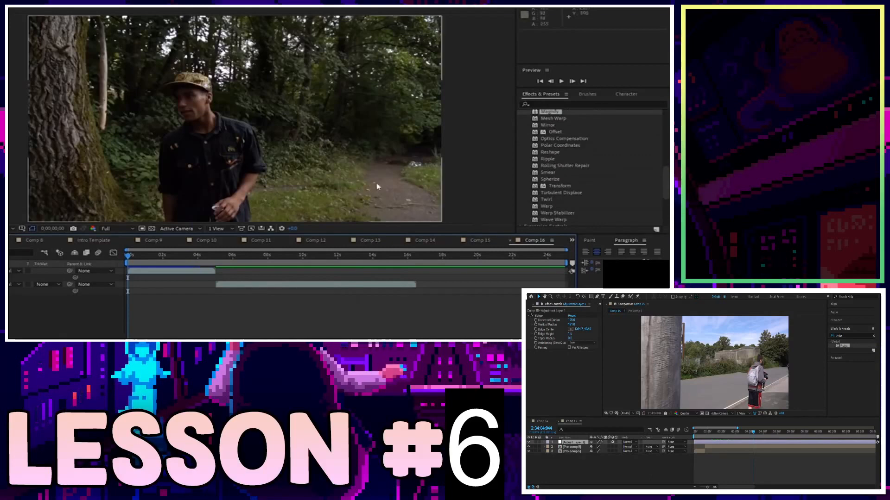
pyautogui.click(346, 166)
pyautogui.scroll(-1, 228, 161)
pyautogui.scroll(1, 228, 161)
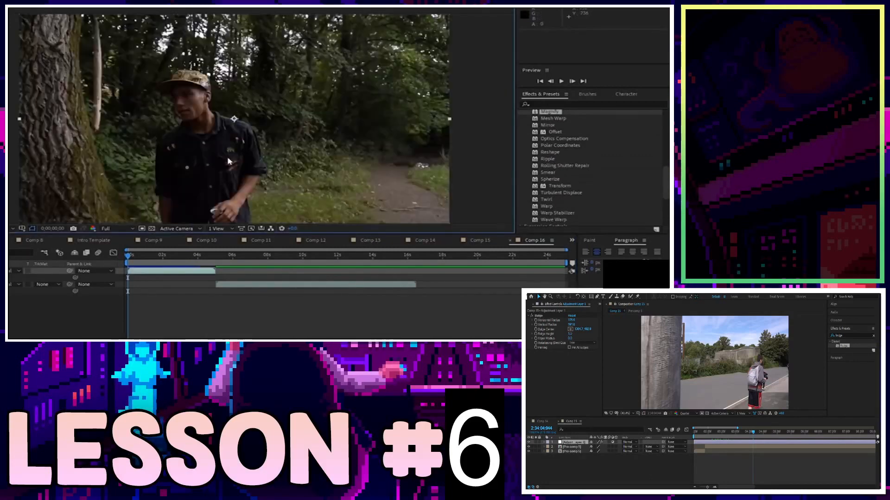
# - Add C0100.MP4 from the Footage folder to Comp 16 as the top layer, starting at 0;00;00;00
pyautogui.click(346, 324)
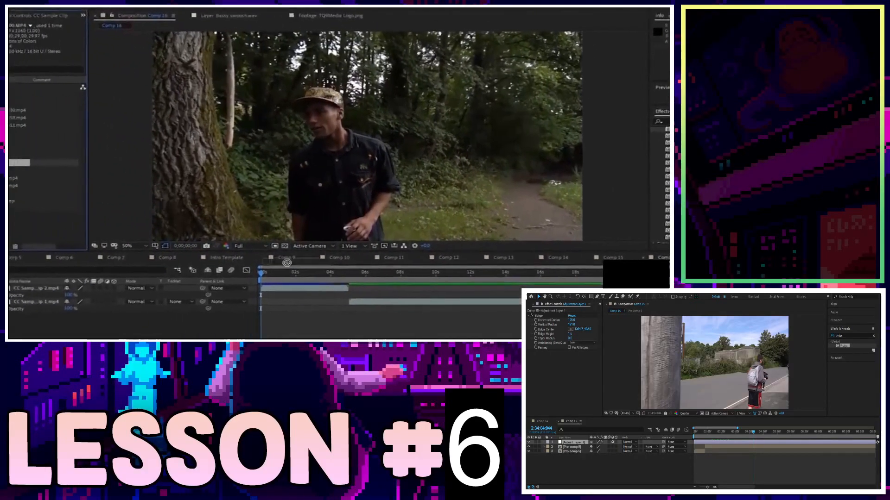
pyautogui.moveTo(286, 263); pyautogui.dragTo(265, 288)
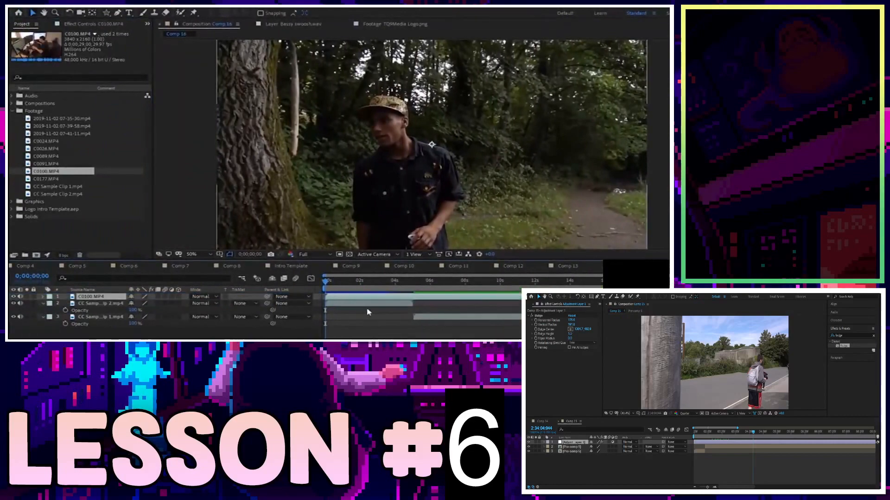
pyautogui.scroll(-2, 371, 209)
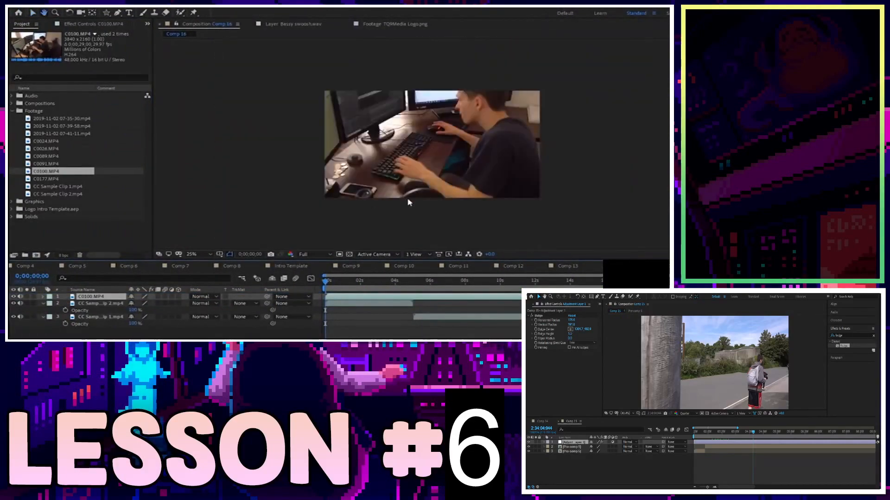
# - Preview the opening of C0100.MP4 in Comp 16 from 0;00;00;00 to about 0;00;01;03
pyautogui.press('.')
pyautogui.press('.')
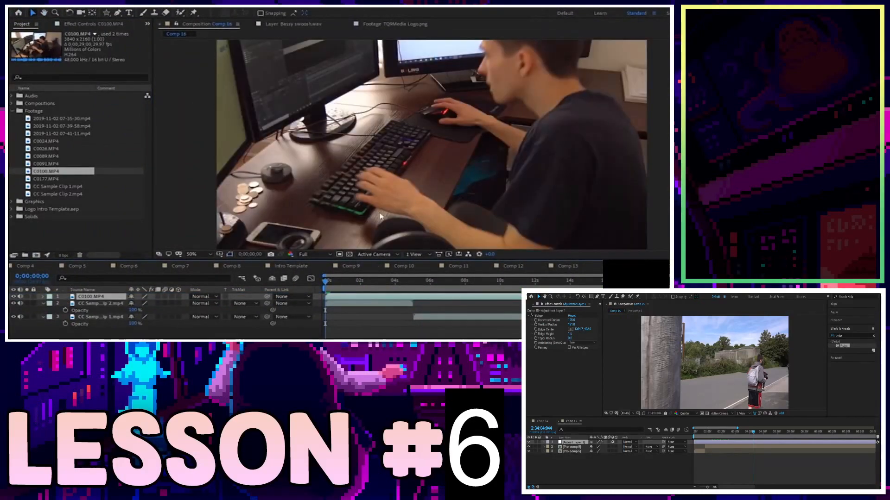
pyautogui.press(',')
pyautogui.press(',')
pyautogui.press('pageup')
pyautogui.press(',')
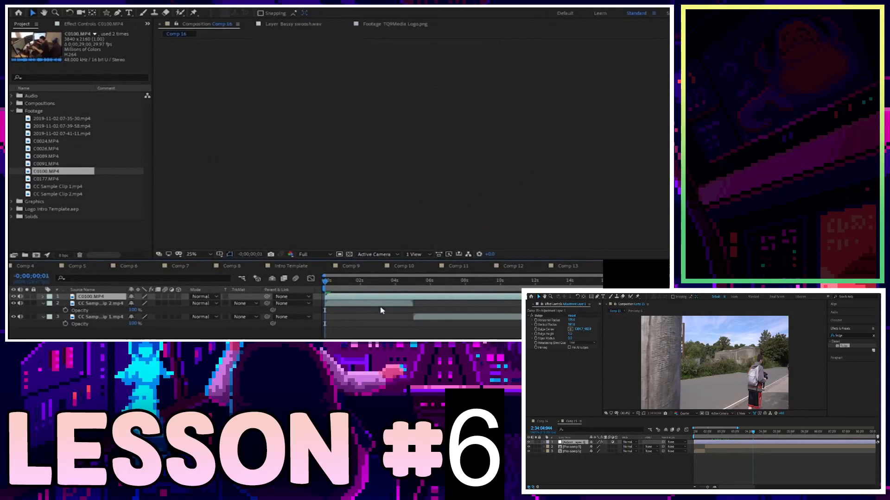
pyautogui.press('space')
pyautogui.press('space')
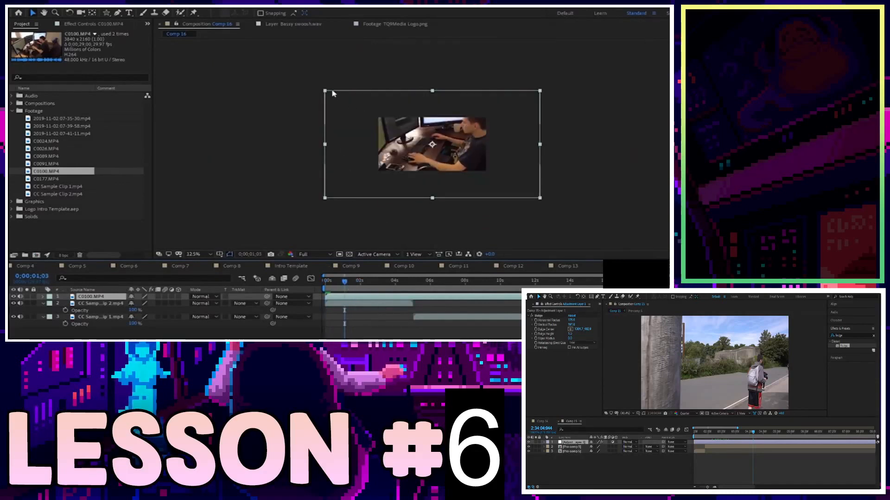
# - Try scaling the C0100.MP4 layer from its corner, and move the current time to 0;00;01;11
pyautogui.moveTo(326, 92)
pyautogui.mouseDown()
pyautogui.moveTo(377, 115)
pyautogui.moveTo(325, 92)
pyautogui.mouseUp()
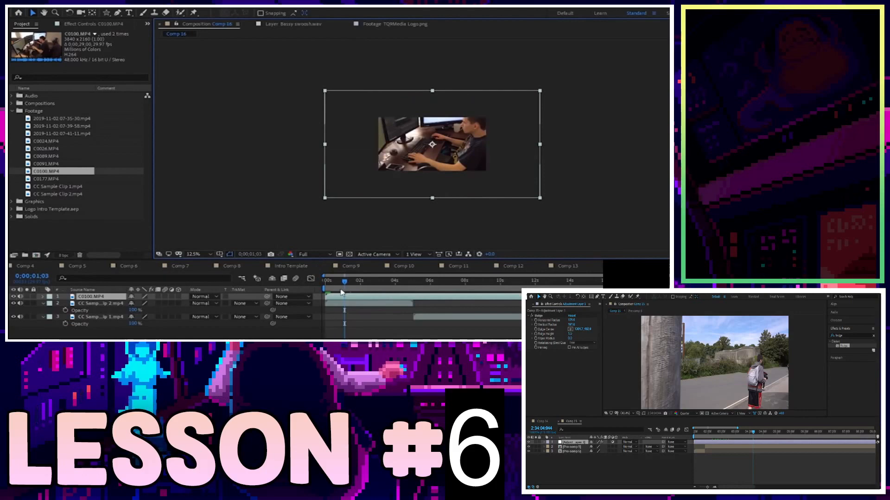
pyautogui.click(210, 255)
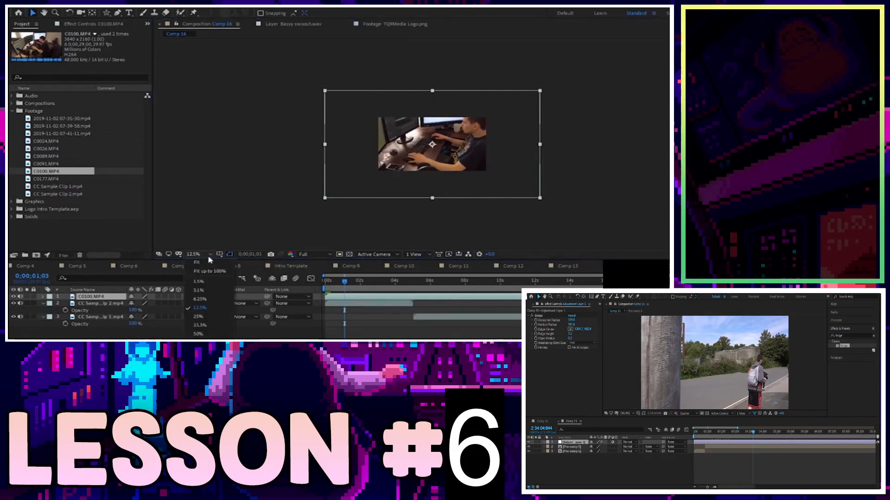
pyautogui.click(215, 264)
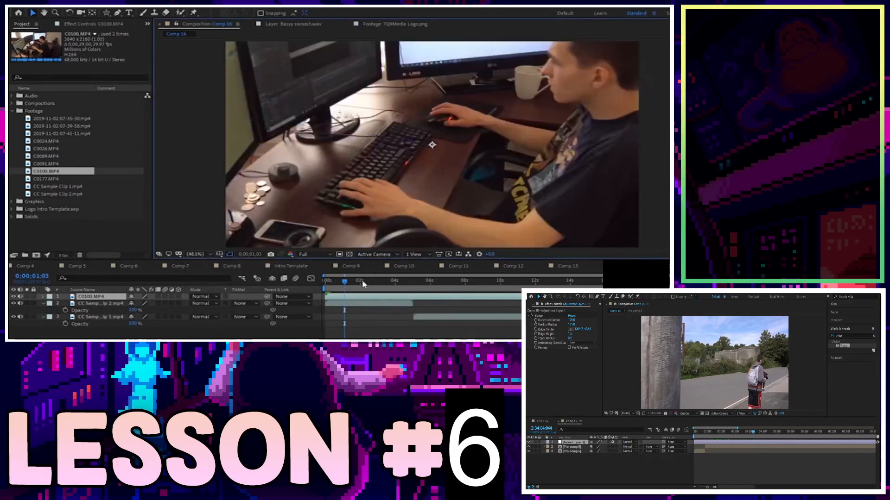
pyautogui.click(349, 284)
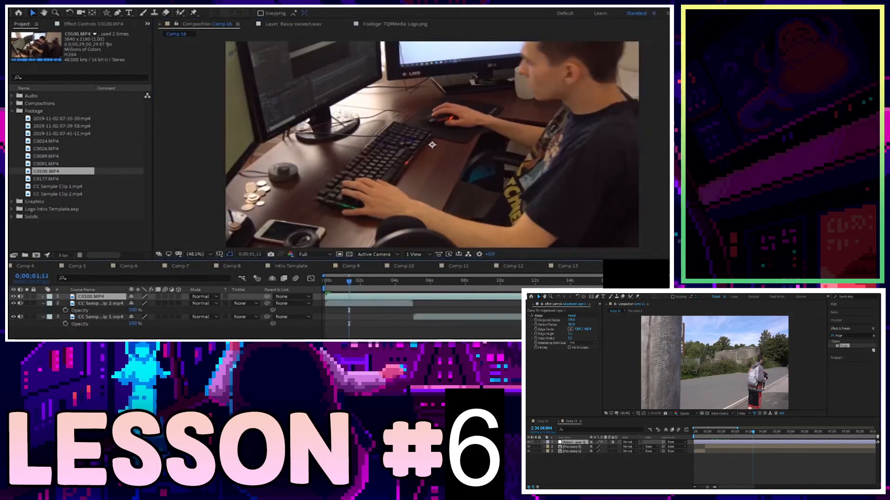
pyautogui.press(',')
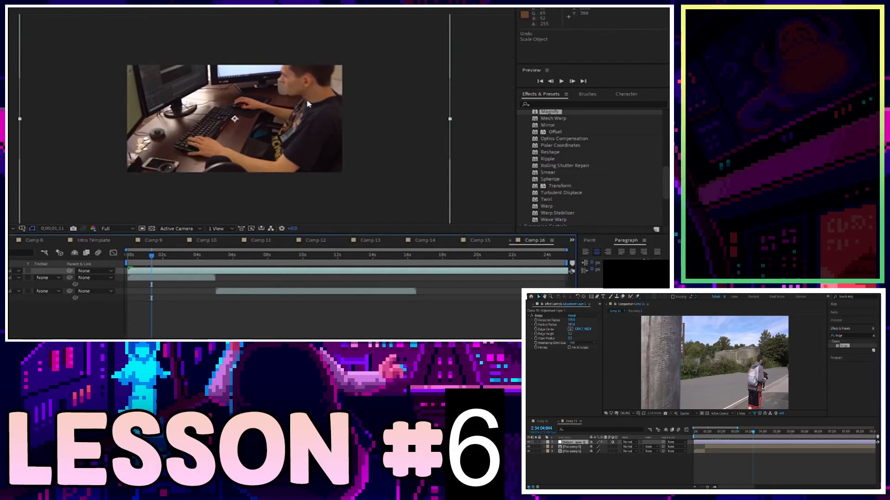
# - Apply the Twirl effect from the Distort category to the C0100.MP4 layer
pyautogui.scroll(-1, 289, 93)
pyautogui.scroll(1, 246, 119)
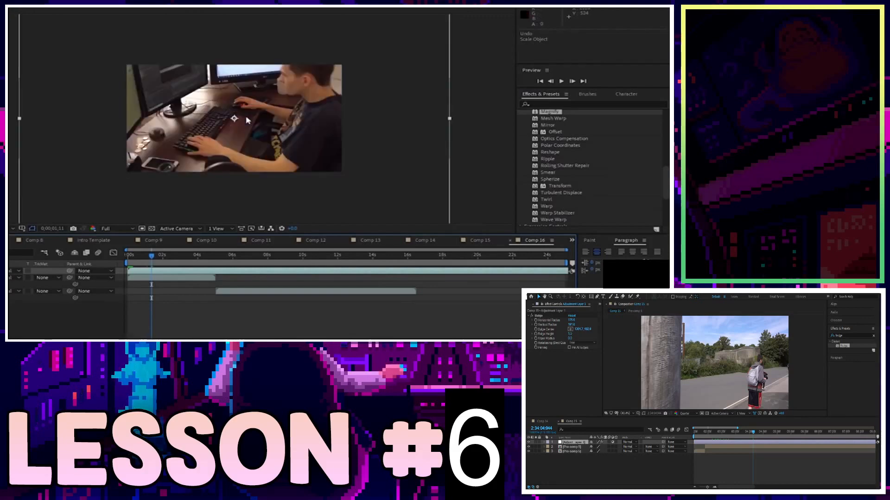
pyautogui.scroll(1, 230, 132)
pyautogui.scroll(-1, 234, 136)
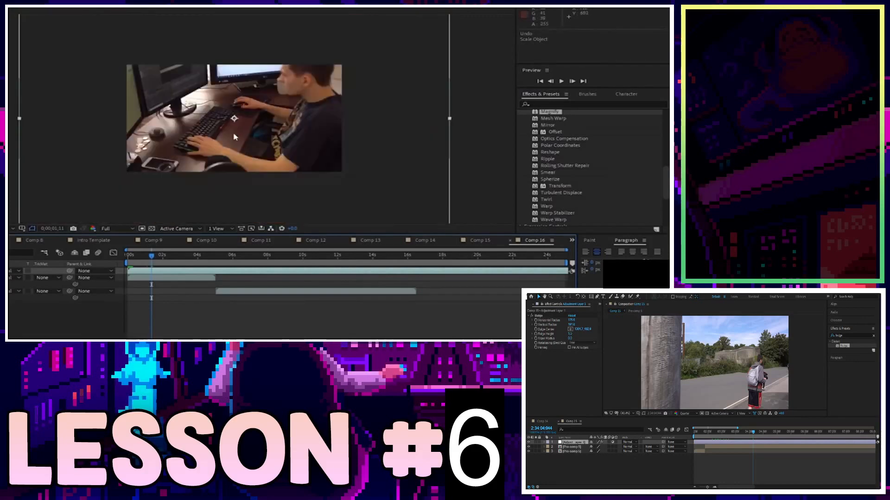
pyautogui.click(539, 200)
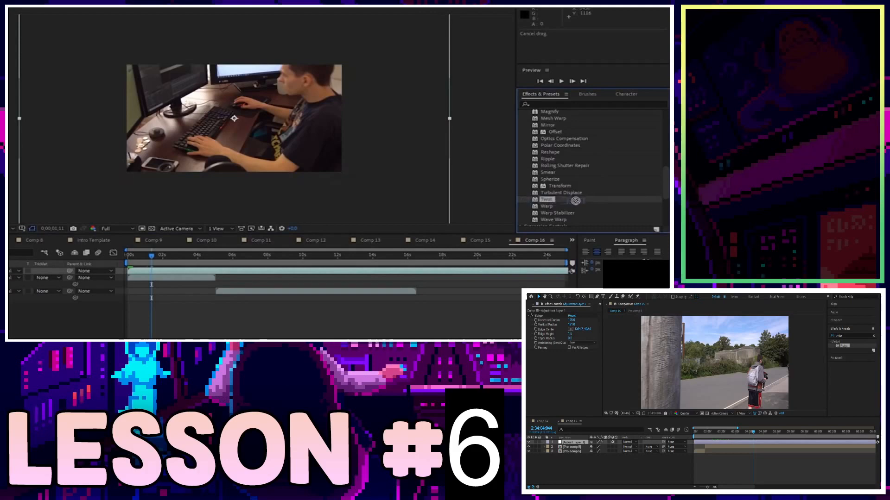
pyautogui.moveTo(575, 200); pyautogui.dragTo(542, 212)
pyautogui.moveTo(228, 275); pyautogui.dragTo(217, 273)
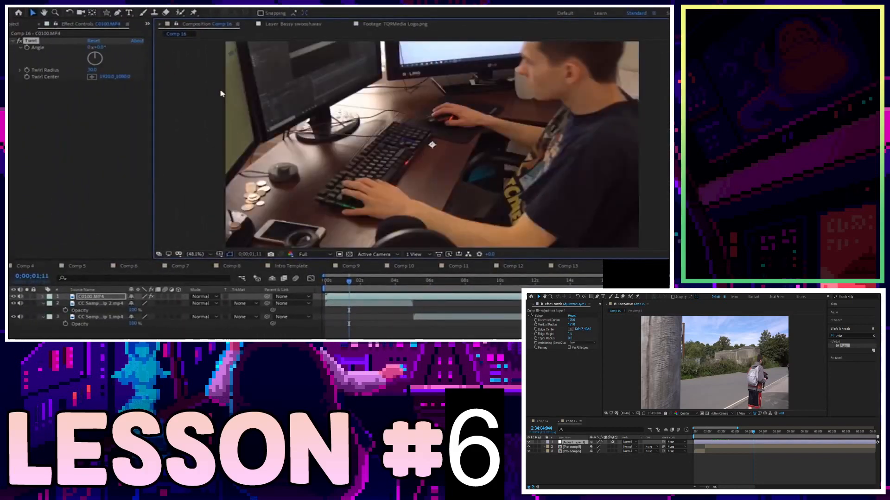
# - Try positive and negative Twirl Angles on C0100.MP4, twist the footage strongly, and undo the last Angle change
pyautogui.moveTo(94, 54)
pyautogui.mouseDown()
pyautogui.moveTo(125, 58)
pyautogui.moveTo(93, 59)
pyautogui.mouseUp()
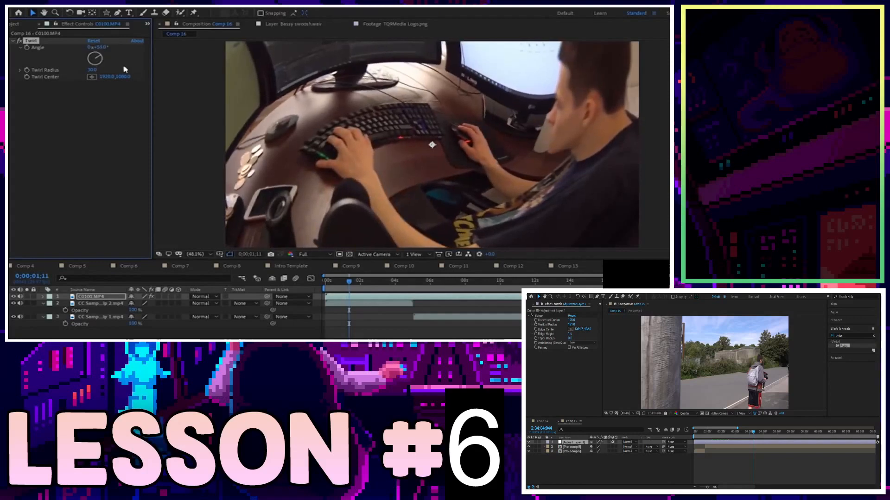
pyautogui.moveTo(96, 58); pyautogui.dragTo(93, 57)
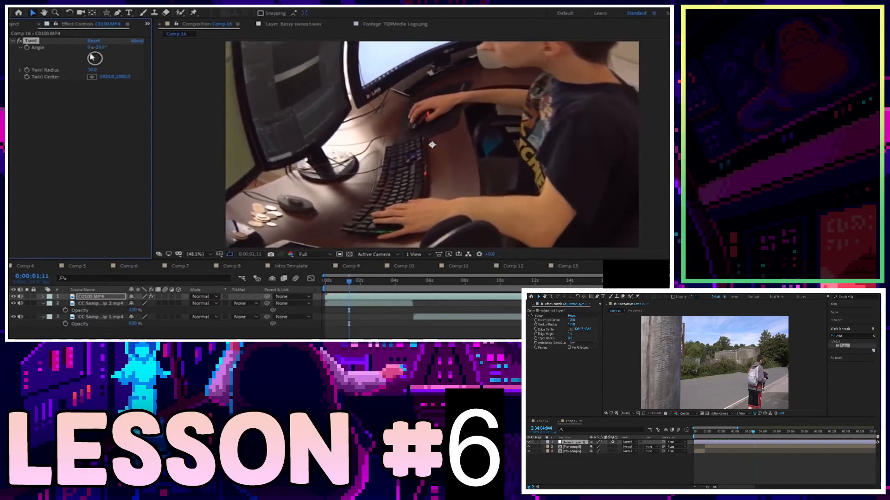
pyautogui.moveTo(93, 57)
pyautogui.mouseDown()
pyautogui.moveTo(84, 62)
pyautogui.moveTo(99, 59)
pyautogui.moveTo(90, 70)
pyautogui.mouseUp()
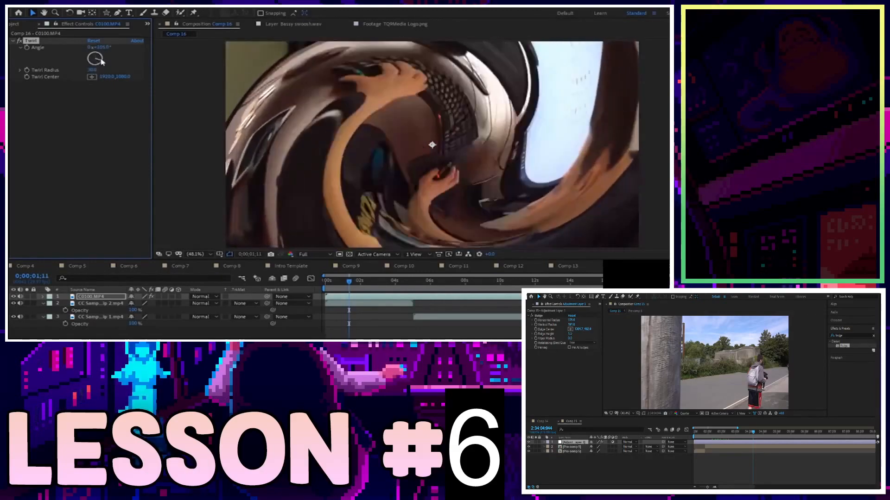
pyautogui.hotkey('ctrl', 'z')
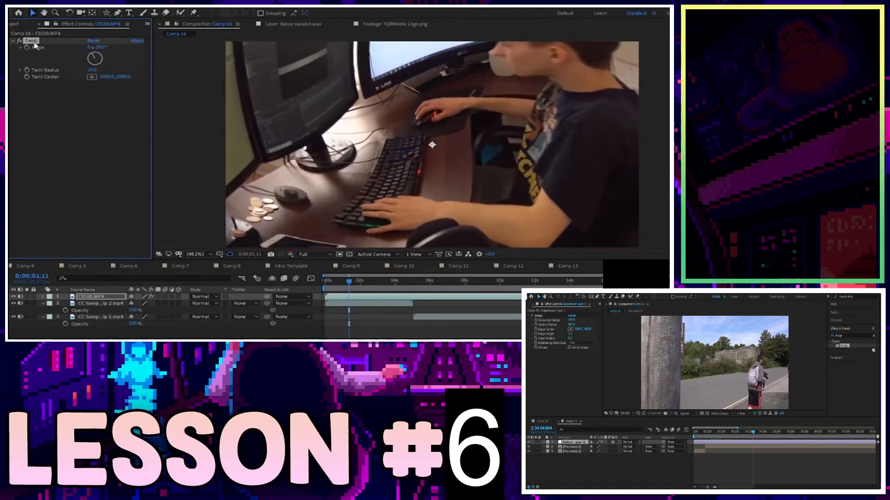
# - Delete the C0100.MP4 layer and apply the Twirl effect to CC Sample Clip 2.mp4
pyautogui.click(366, 297)
pyautogui.press('Delete')
pyautogui.click(368, 300)
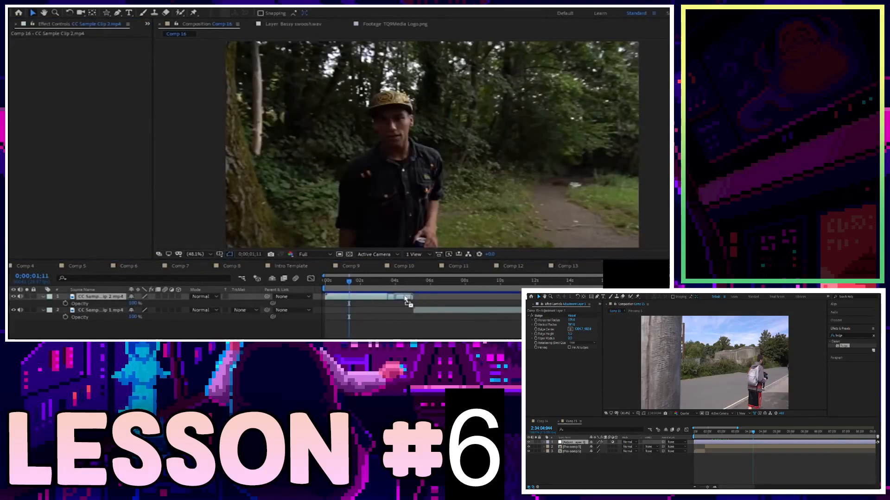
pyautogui.hotkey('ctrl', 'alt', 'shift', 'e')
pyautogui.press(',')
pyautogui.press(',')
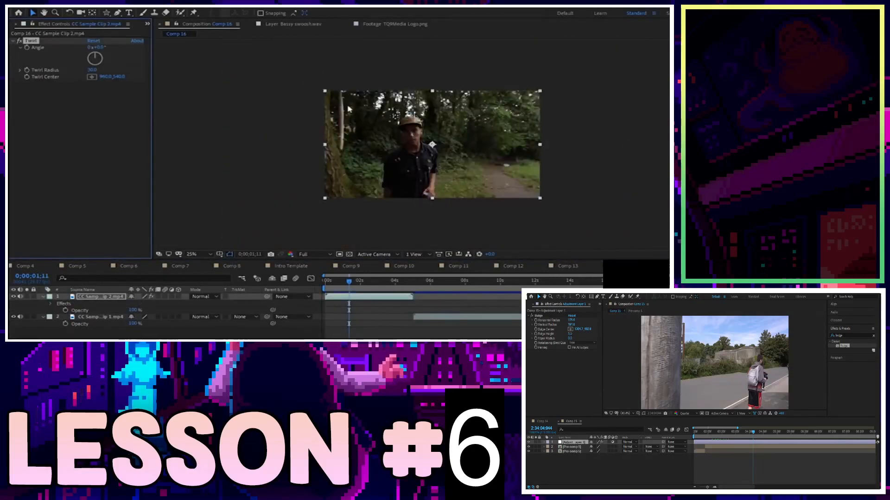
pyautogui.press('.')
# - Twist CC Sample Clip 2.mp4 with a large positive Twirl Angle and set the Twirl Radius to 42.0
pyautogui.moveTo(101, 59); pyautogui.dragTo(92, 70)
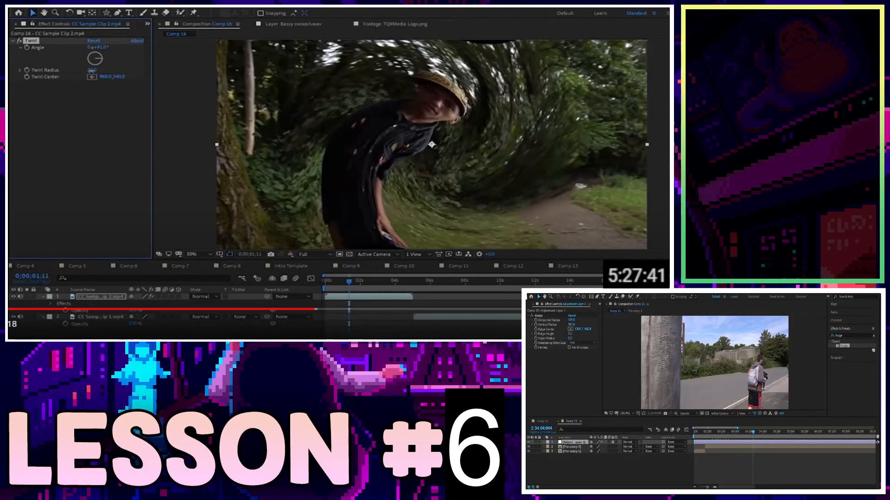
pyautogui.moveTo(92, 70); pyautogui.dragTo(116, 79)
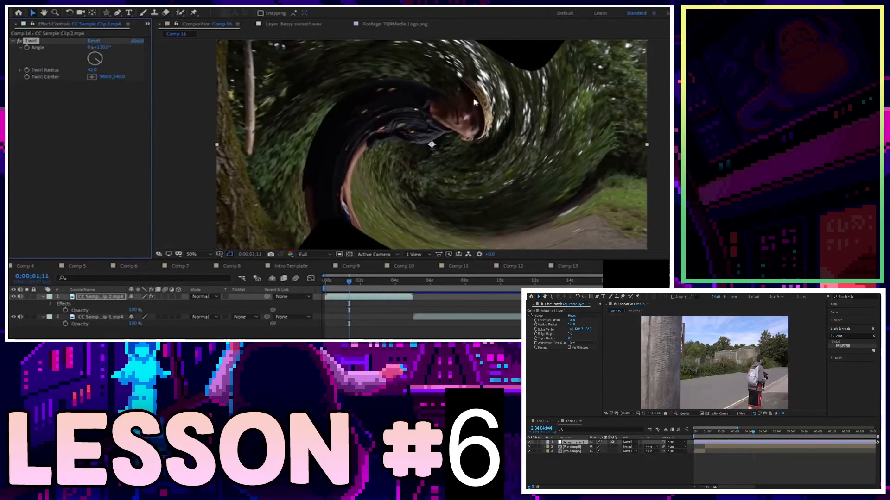
pyautogui.press(',')
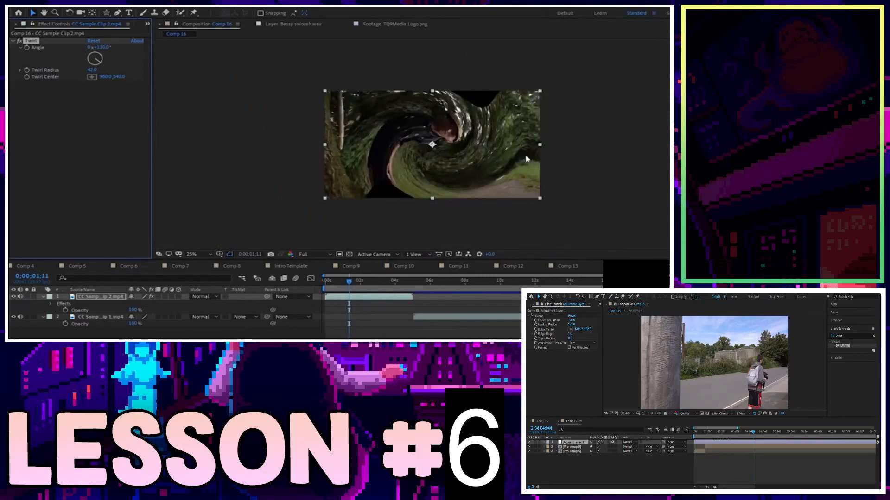
pyautogui.press('.')
# - Remove Twirl from CC Sample Clip 2.mp4 and undo back to the C0100.MP4 layer with its Twirl effect
pyautogui.press('Delete')
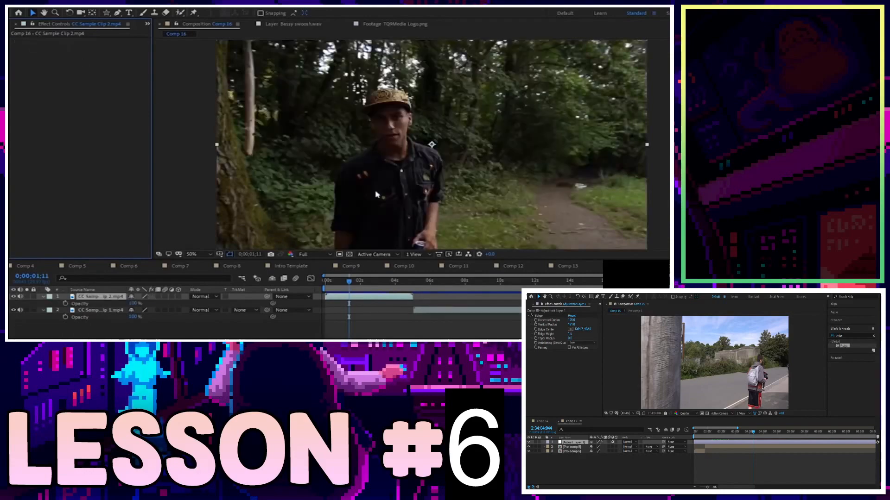
pyautogui.hotkey('ctrl', 'z')
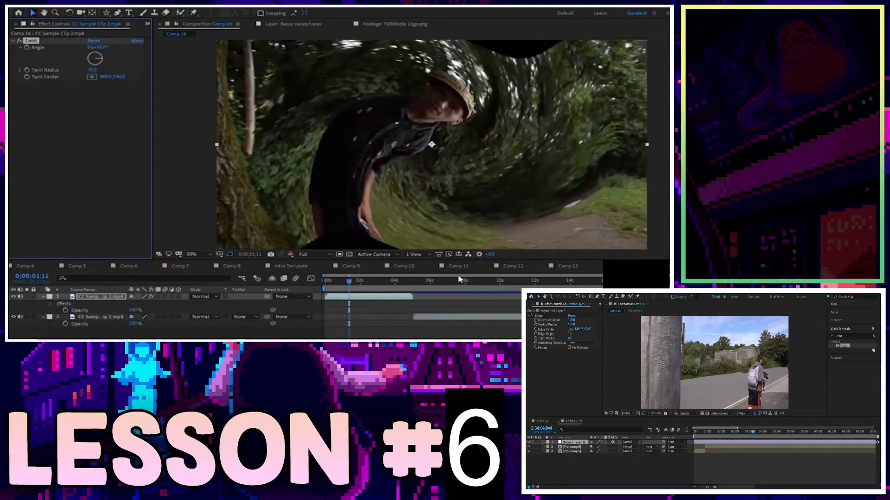
pyautogui.hotkey('ctrl', 'z')
pyautogui.hotkey('ctrl', 'z')
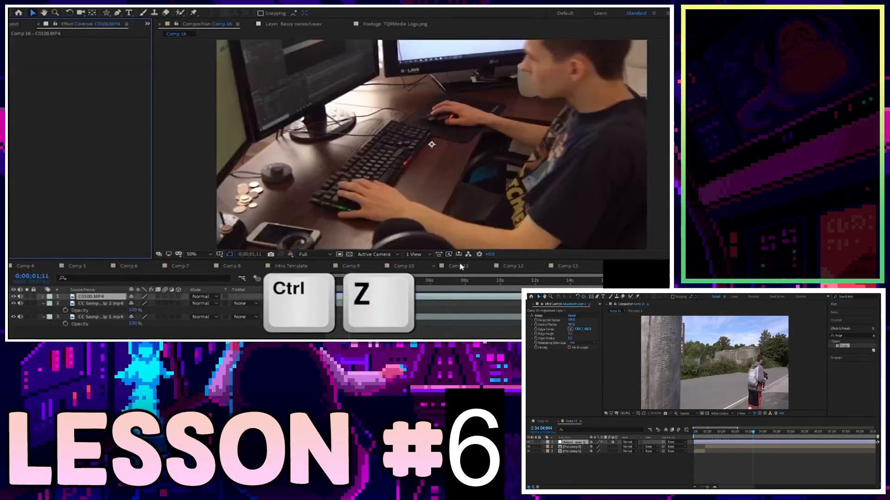
pyautogui.scroll(-2, 450, 228)
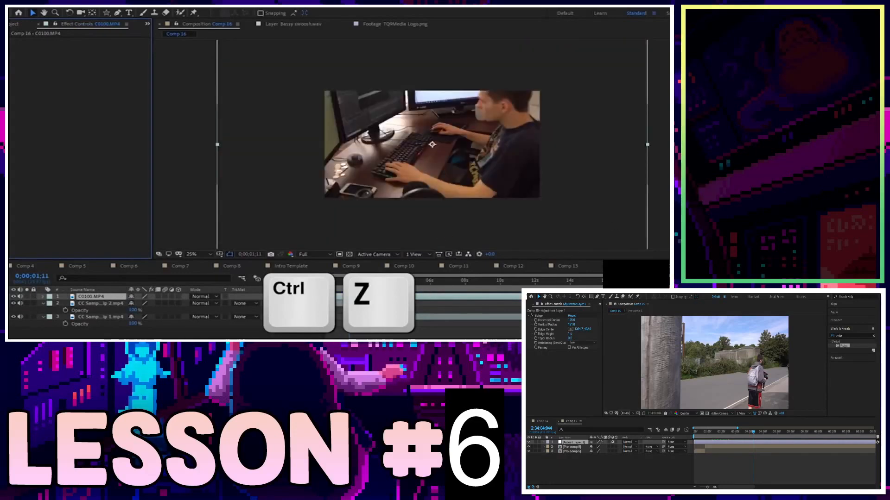
pyautogui.hotkey('ctrl', 'z')
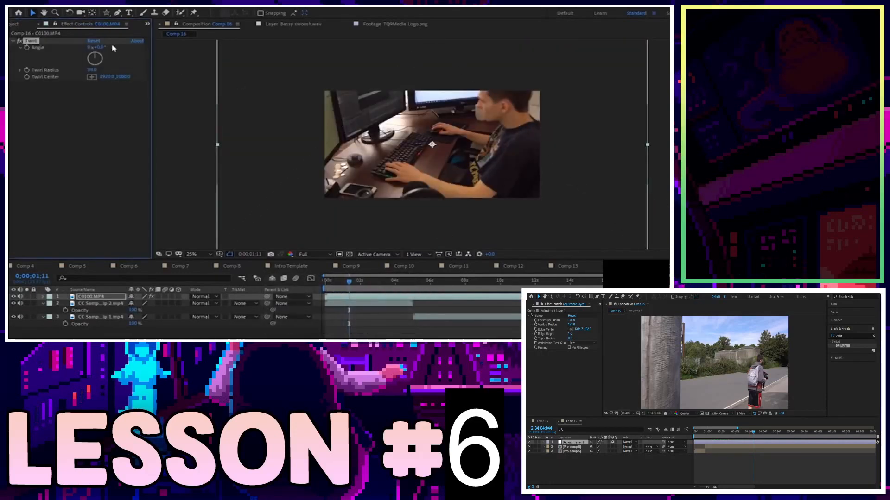
# - Keyframe the Twirl Angle of C0100.MP4 at 0° on 0;00;00;00 and at a larger positive twist on 0;00;03;04
pyautogui.moveTo(102, 47)
pyautogui.mouseDown()
pyautogui.moveTo(121, 61)
pyautogui.moveTo(95, 73)
pyautogui.moveTo(80, 54)
pyautogui.moveTo(93, 110)
pyautogui.moveTo(93, 59)
pyautogui.moveTo(106, 54)
pyautogui.moveTo(95, 57)
pyautogui.mouseUp()
pyautogui.write('0')
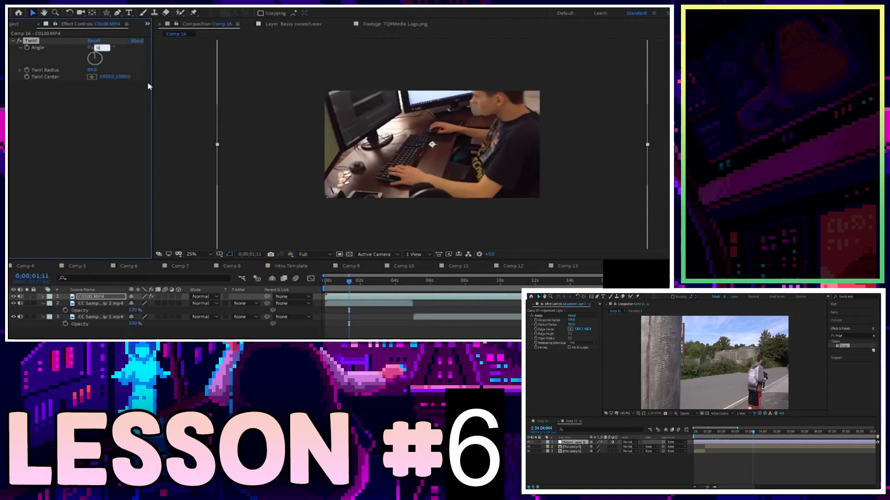
pyautogui.moveTo(349, 281); pyautogui.dragTo(324, 281)
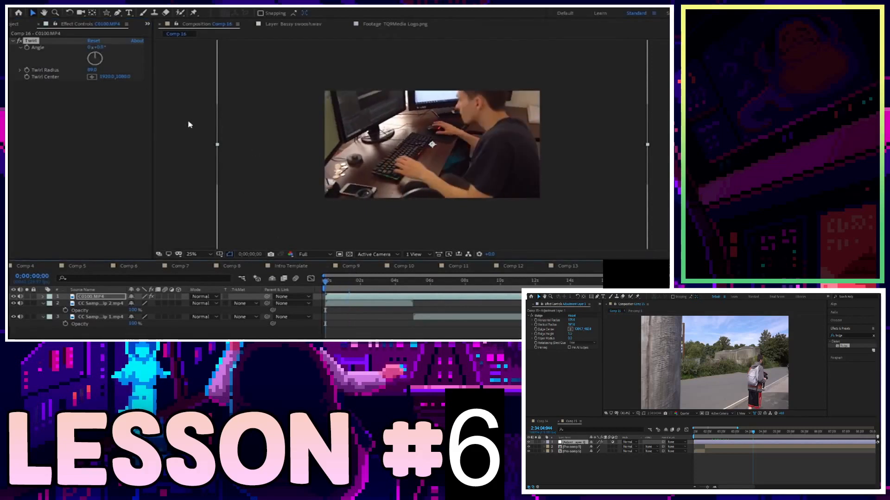
pyautogui.click(95, 91)
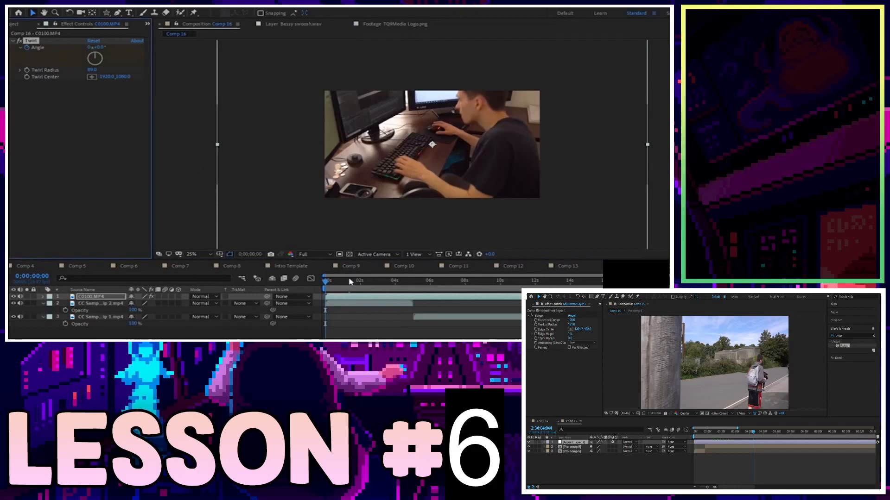
pyautogui.moveTo(349, 281); pyautogui.dragTo(381, 284)
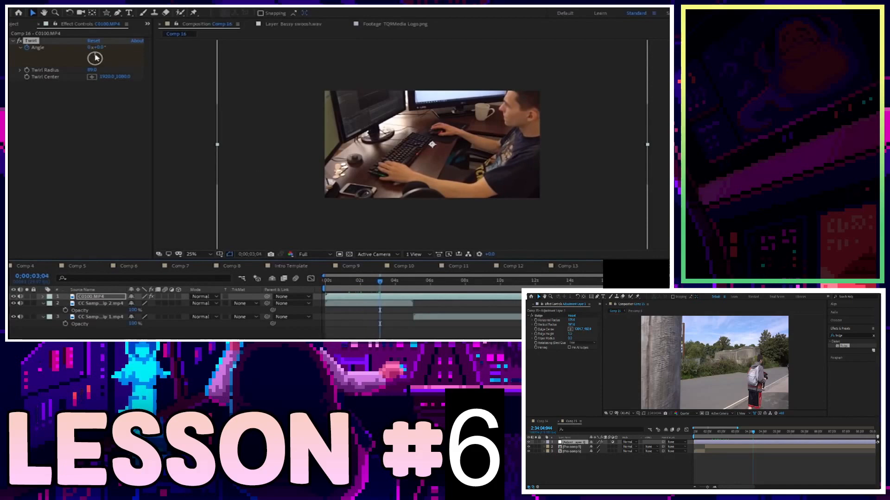
pyautogui.moveTo(95, 57); pyautogui.dragTo(97, 55)
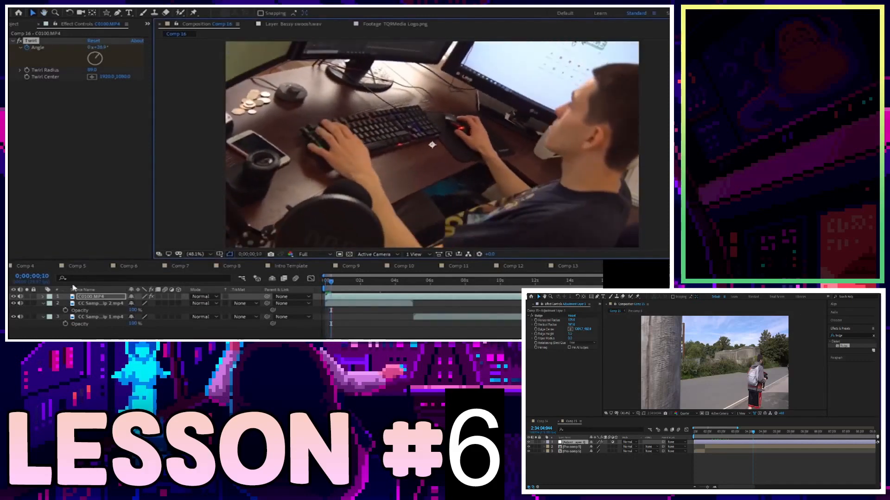
# - Mute the audio of the C0100.MP4 layer and preview its Twirl animation from the beginning
pyautogui.click(21, 298)
pyautogui.moveTo(331, 282); pyautogui.dragTo(305, 287)
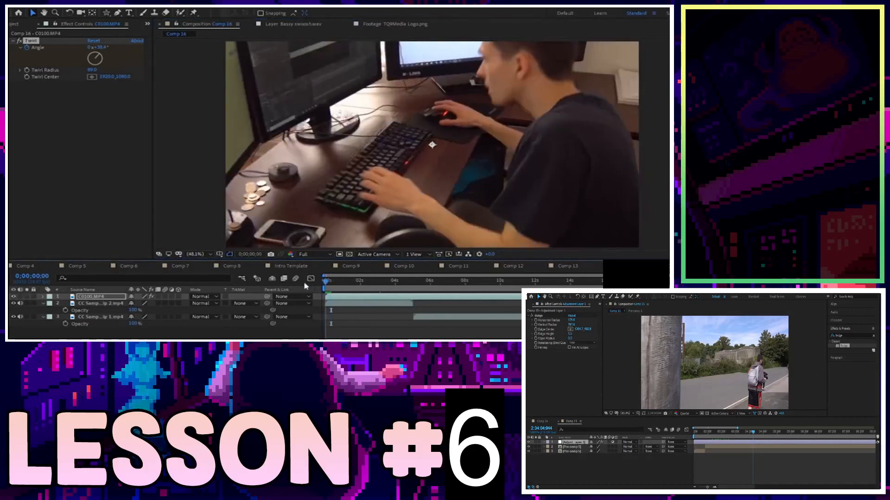
pyautogui.press('space')
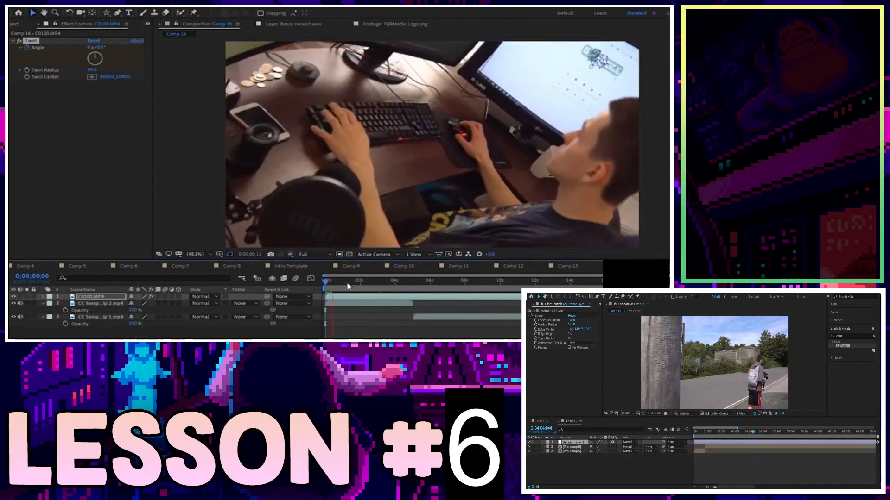
pyautogui.scroll(-2, 363, 194)
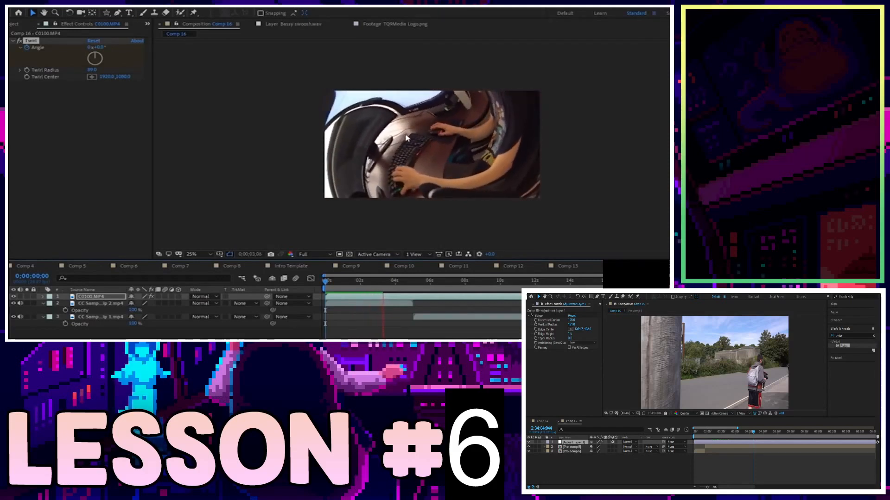
pyautogui.press('space')
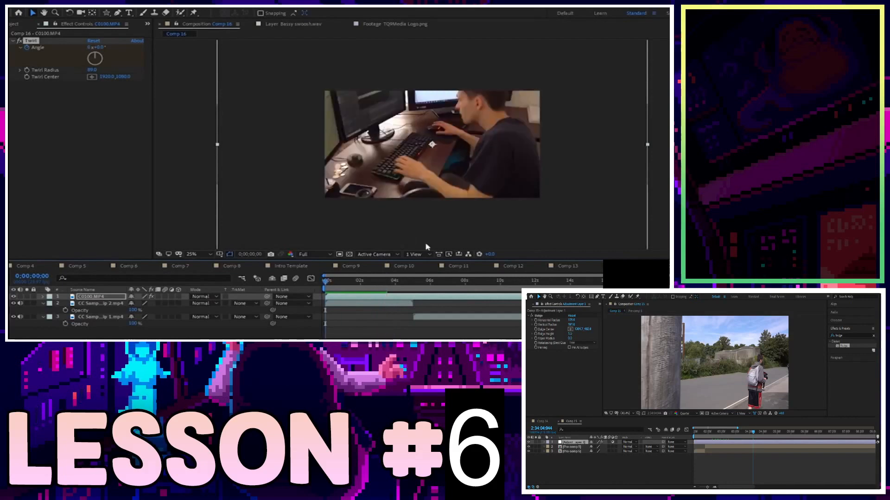
# - Hide and show C0100.MP4 to compare it with CC Sample Clip 2.mp4, and preview the Twirl animation
pyautogui.click(14, 297)
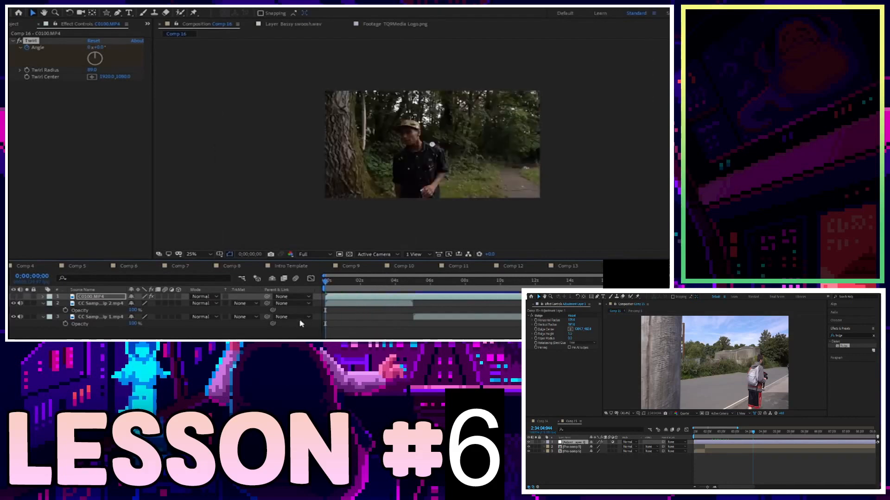
pyautogui.click(338, 305)
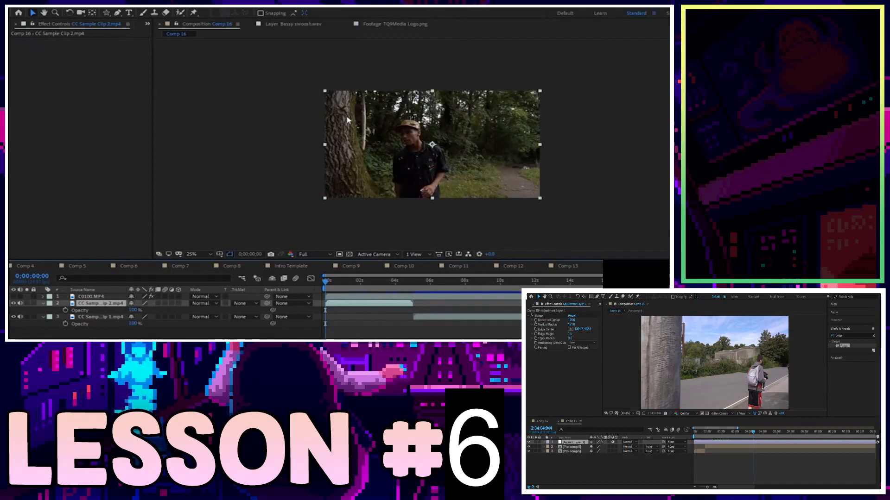
pyautogui.click(14, 297)
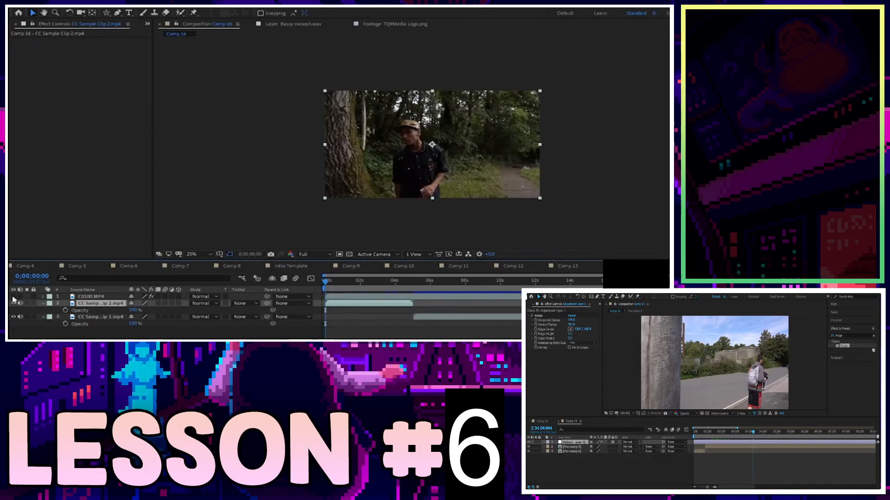
pyautogui.press('space')
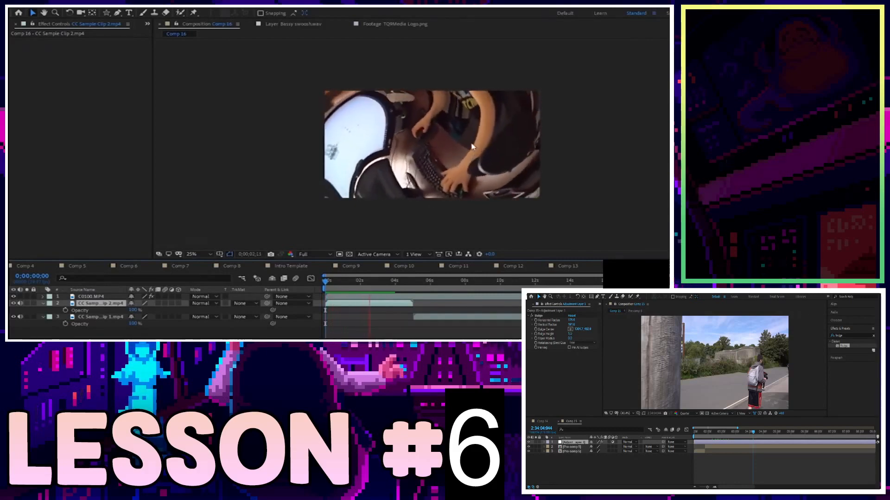
pyautogui.press('space')
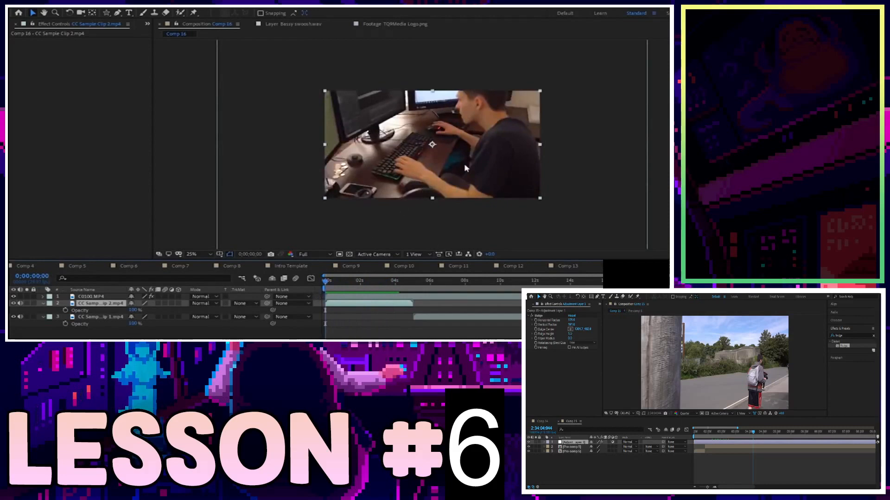
# - Try a Twirl Radius of 20.0 on C0100.MP4, preview it, undo the change and preview the twirl again
pyautogui.click(382, 297)
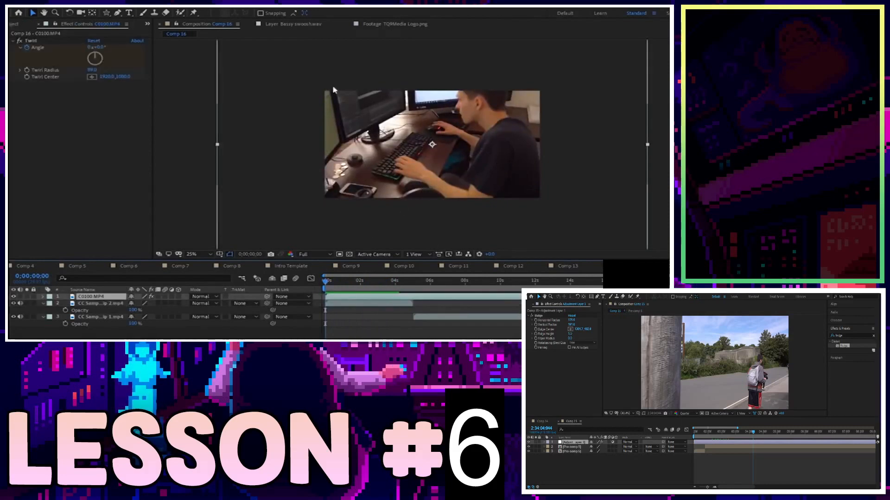
pyautogui.moveTo(93, 70); pyautogui.dragTo(79, 81)
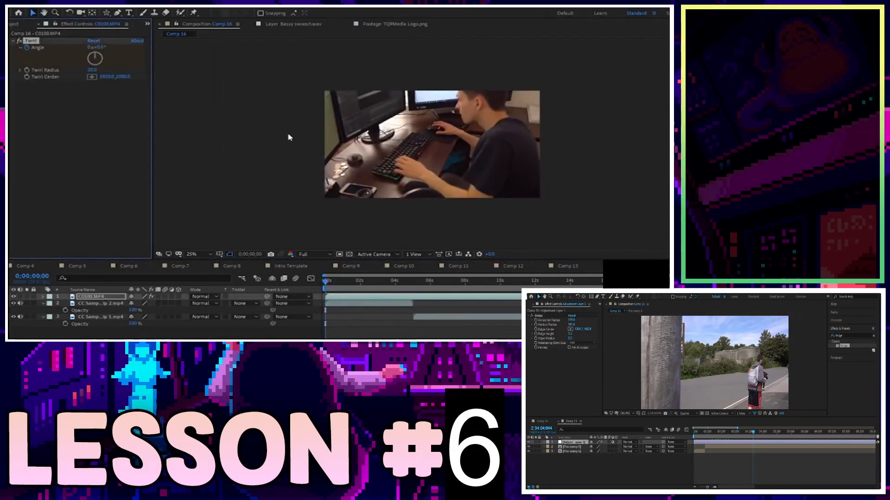
pyautogui.press('space')
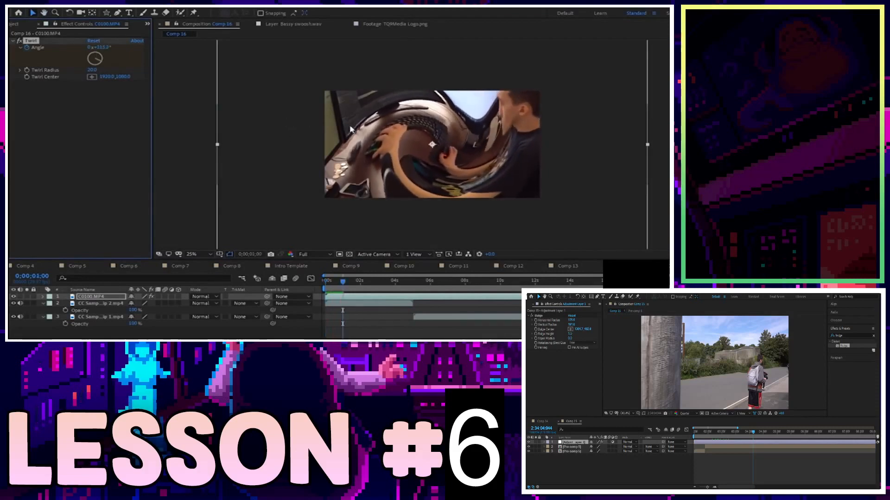
pyautogui.hotkey('ctrl', 'z')
pyautogui.press('space')
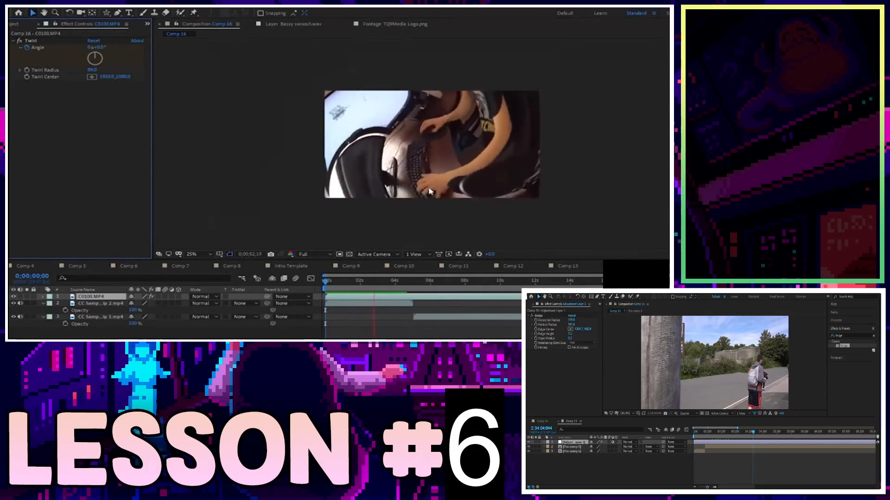
pyautogui.press('space')
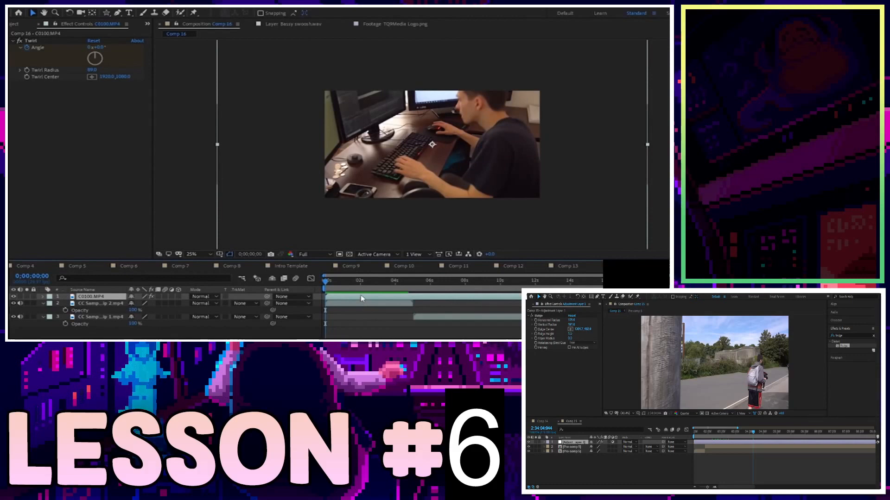
# - Delete and restore the C0100.MP4 layer, scale it down to fit the composition frame and reveal its Scale property
pyautogui.press('Delete')
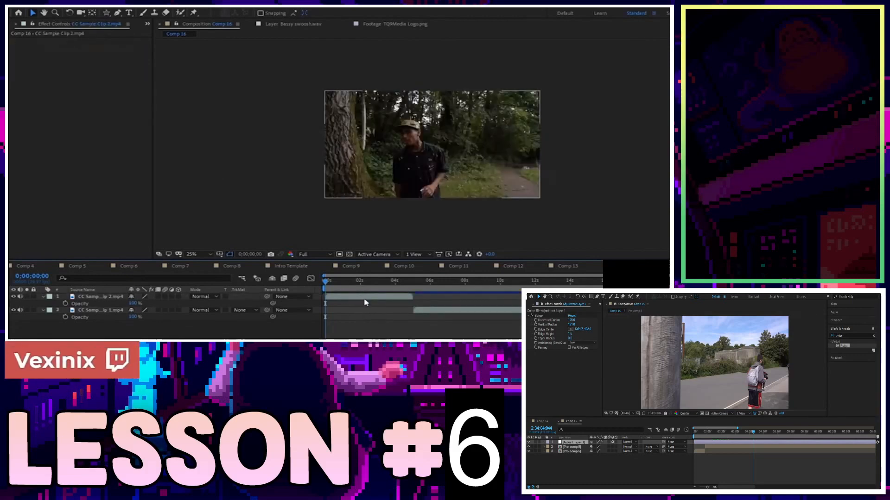
pyautogui.hotkey('ctrl', 'z')
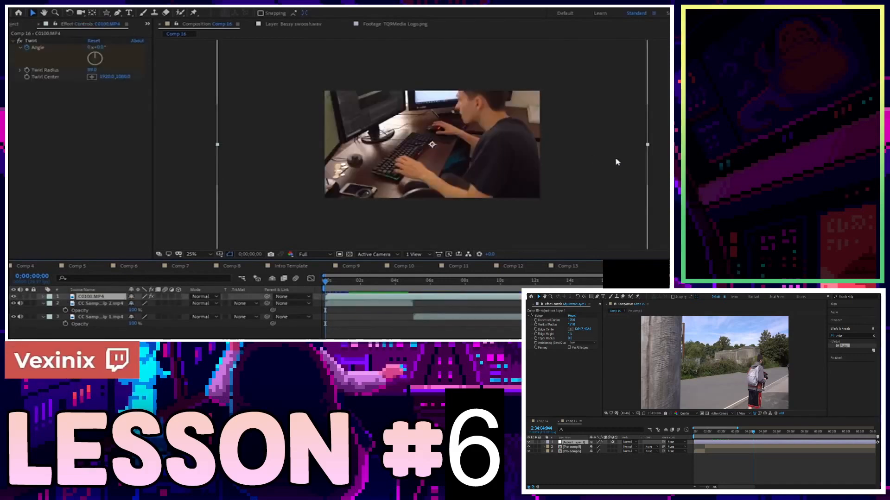
pyautogui.moveTo(647, 146); pyautogui.dragTo(543, 159)
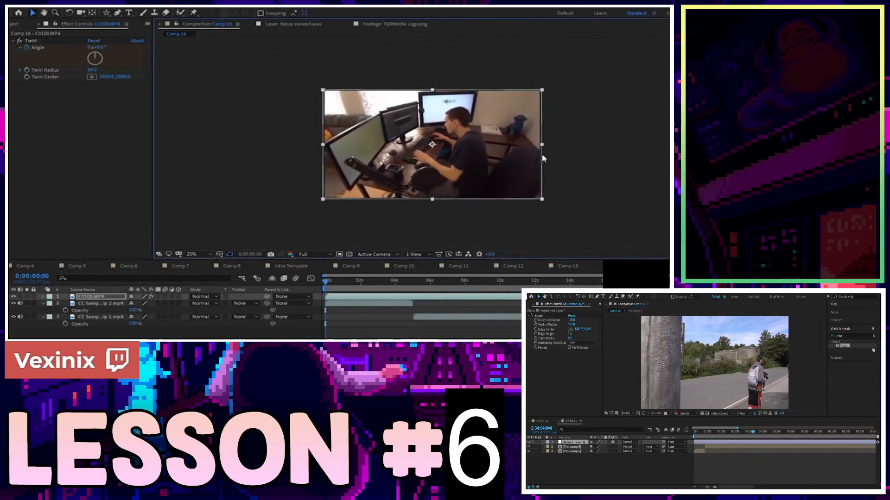
pyautogui.press('s')
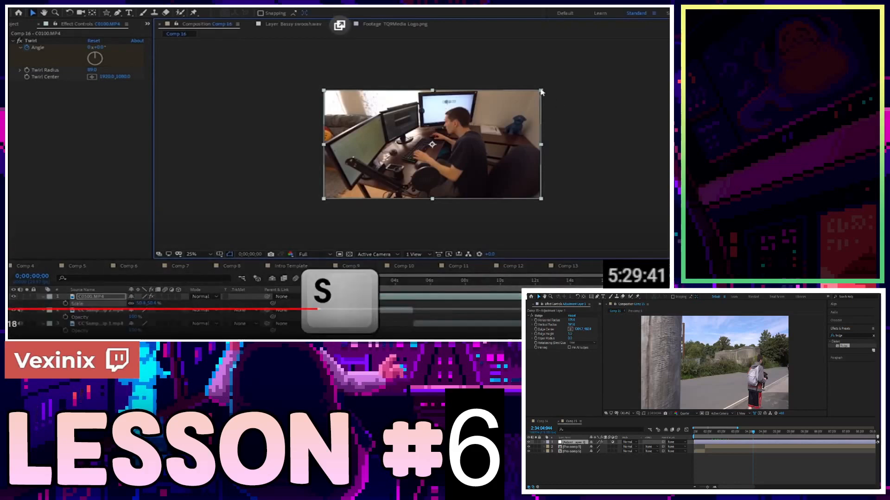
# - Enlarge C0100.MP4 well beyond the composition frame, shift it down and to the right, and preview the twirl
pyautogui.moveTo(541, 90); pyautogui.dragTo(640, 42)
pyautogui.moveTo(429, 120); pyautogui.dragTo(450, 142)
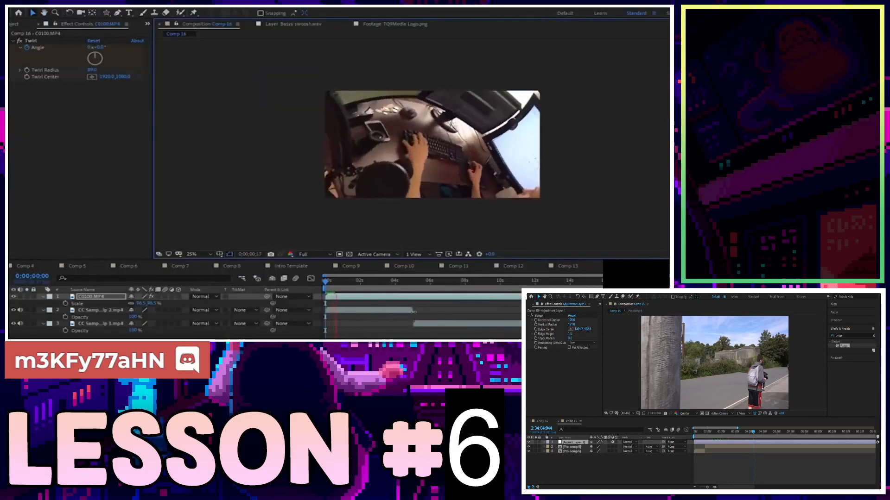
pyautogui.click(336, 283)
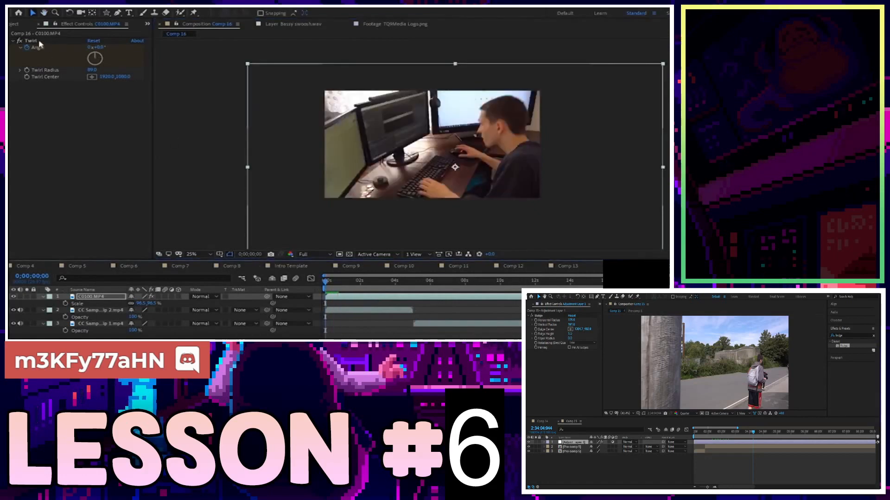
# - Remove Twirl from C0100.MP4, preview the plain clip and delete the layer from Comp 16
pyautogui.click(40, 42)
pyautogui.press('Delete')
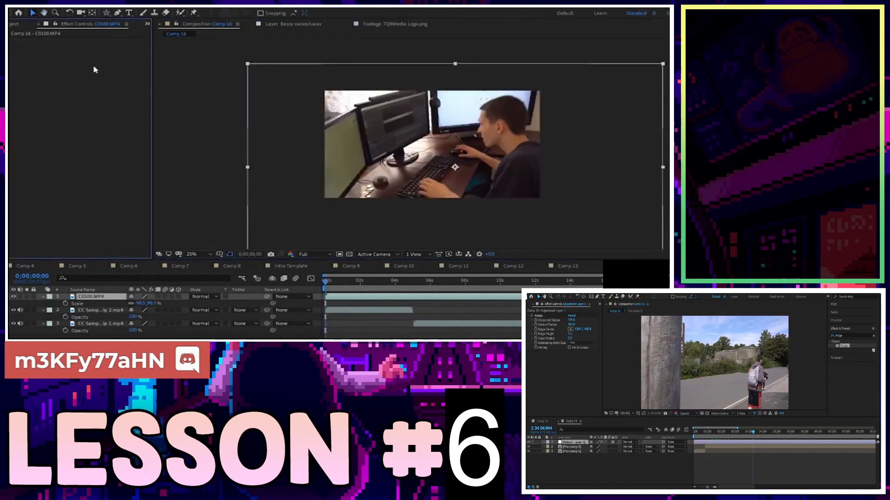
pyautogui.press('space')
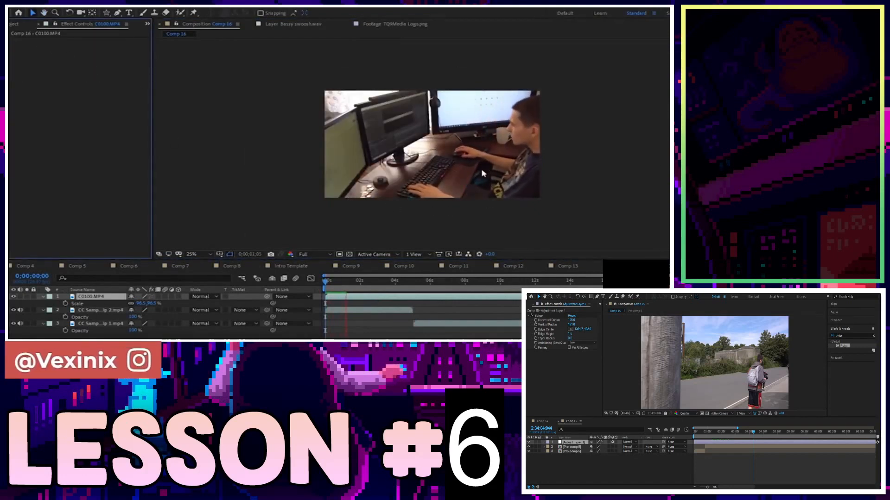
pyautogui.click(20, 297)
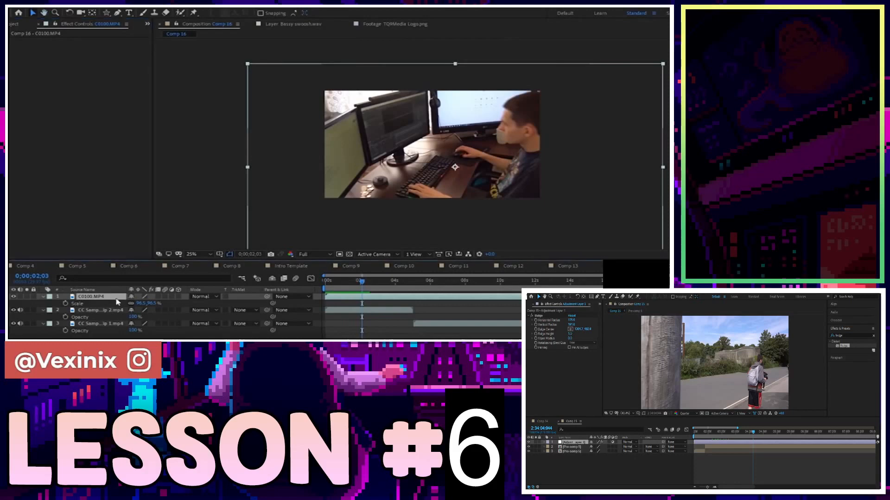
pyautogui.press('Delete')
# - Enlarge CC Sample Clip 2.mp4 to about 178.5% scale and preview it from the first frame
pyautogui.click(103, 296)
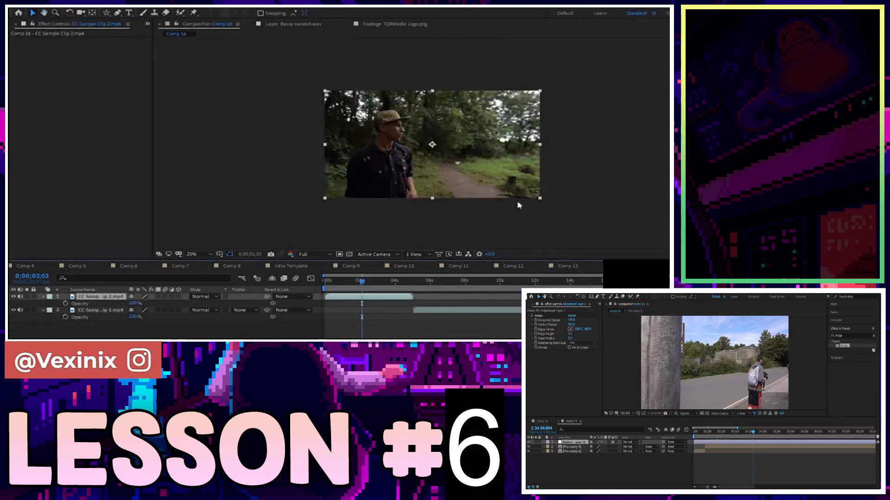
pyautogui.press('Home')
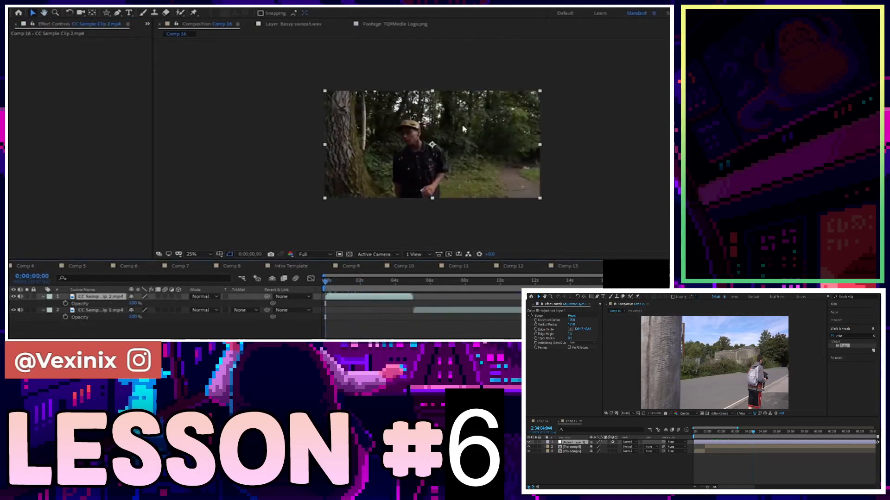
pyautogui.moveTo(539, 201); pyautogui.dragTo(624, 240)
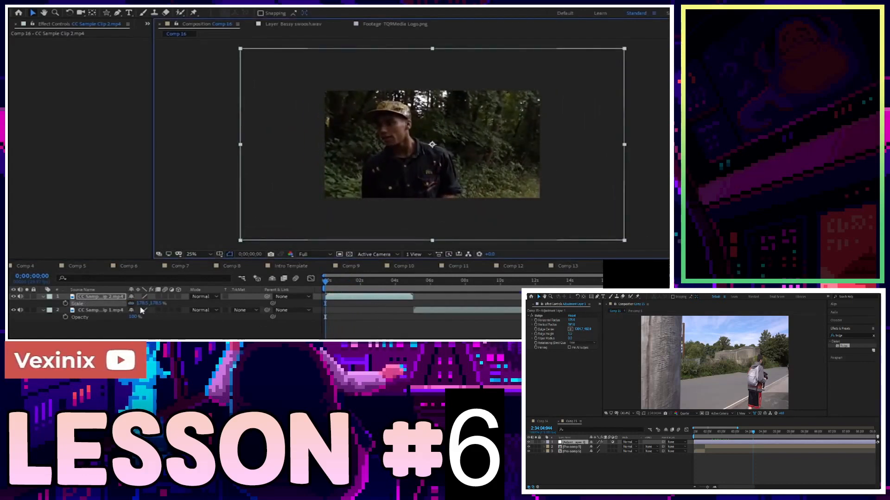
pyautogui.press('space')
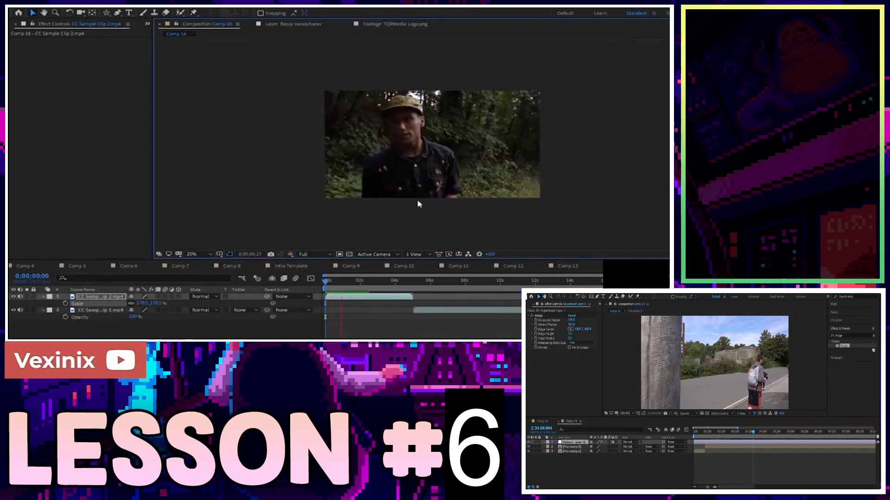
pyautogui.press('space')
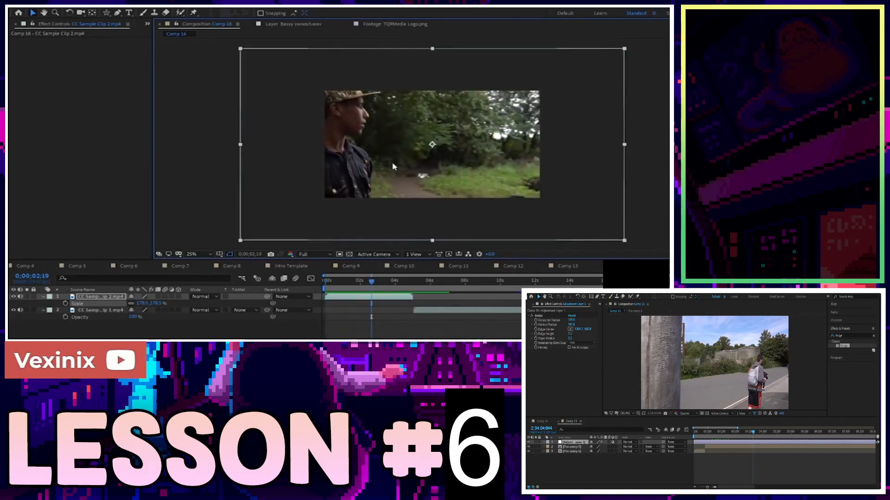
# - Shift the enlarged CC Sample Clip 2.mp4 down and to the right, and preview the reframed shot
pyautogui.moveTo(392, 162); pyautogui.dragTo(428, 180)
pyautogui.moveTo(368, 282); pyautogui.dragTo(346, 283)
pyautogui.press('space')
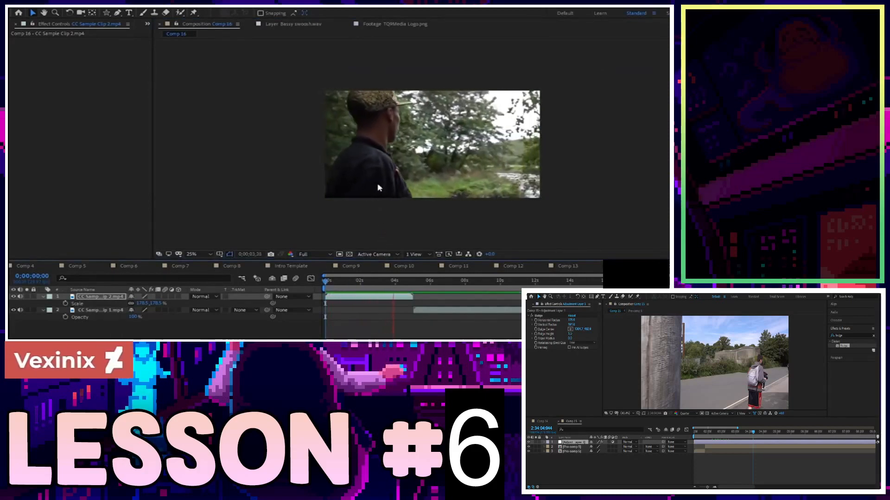
pyautogui.press('space')
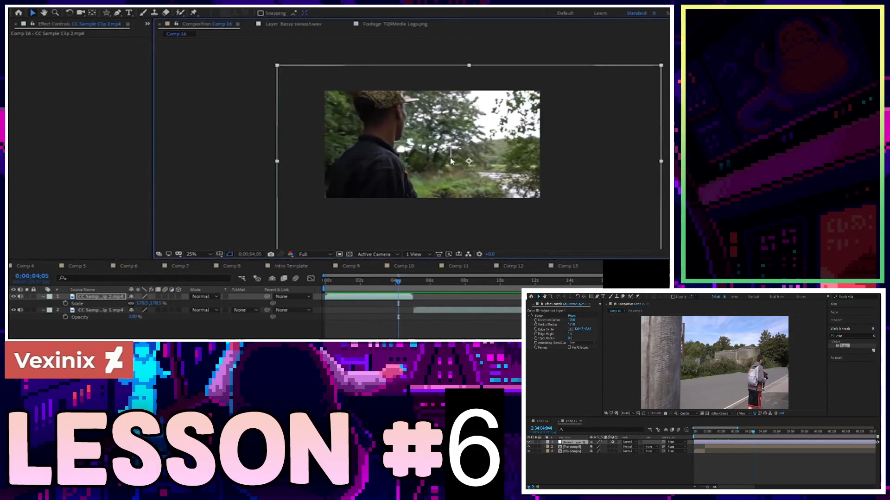
# - Undo the repositioning and scaling of CC Sample Clip 2.mp4, return to the first frame and deselect the layer
pyautogui.press('Home')
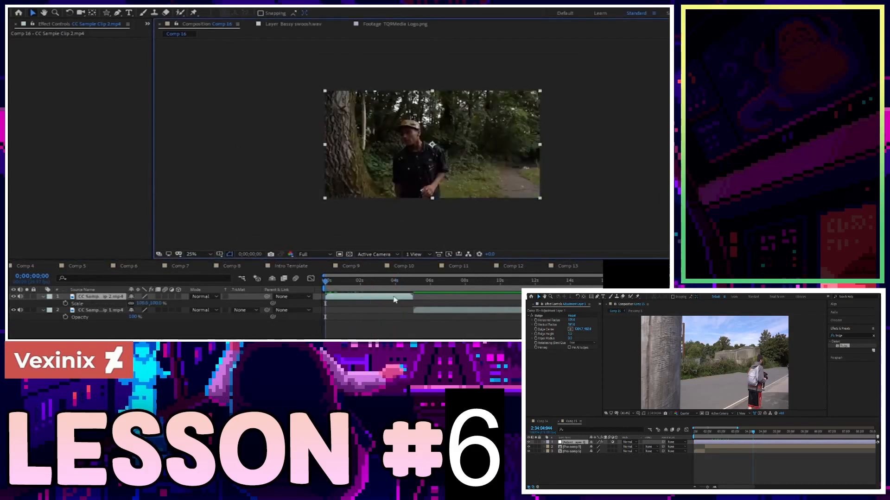
pyautogui.press('F2')
pyautogui.click(366, 299)
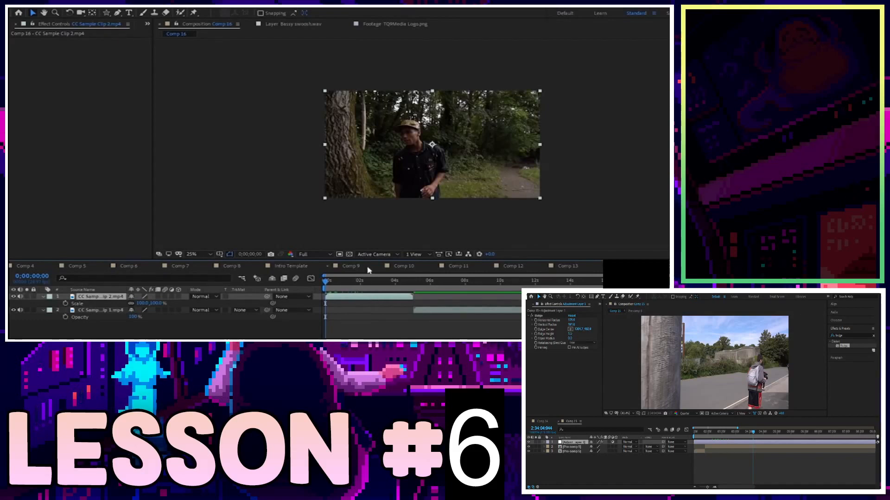
pyautogui.click(384, 338)
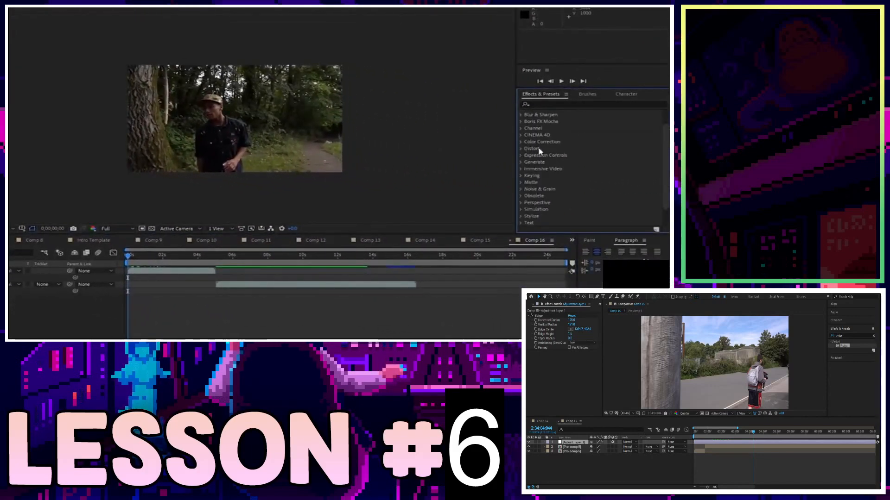
# - Look over the Distort effects, preview Comp 16 and scrub back through CC Sample Clip 2.mp4
pyautogui.click(533, 148)
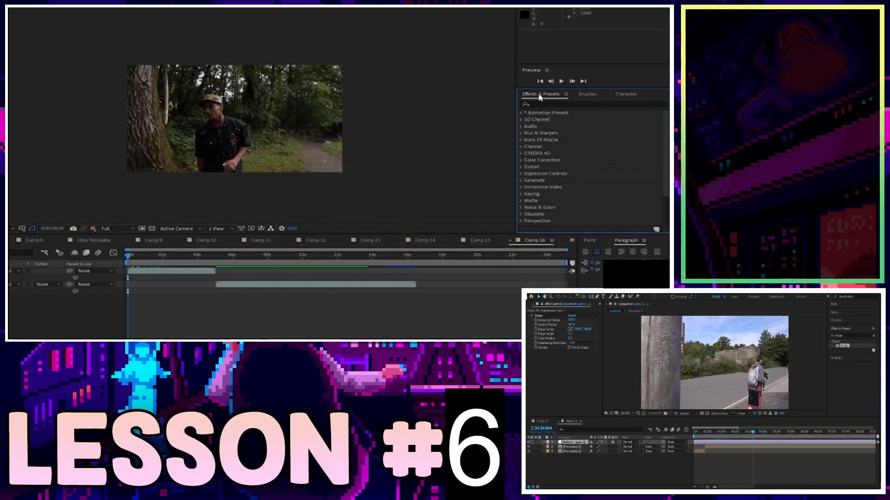
pyautogui.moveTo(153, 254); pyautogui.dragTo(192, 261)
pyautogui.press('space')
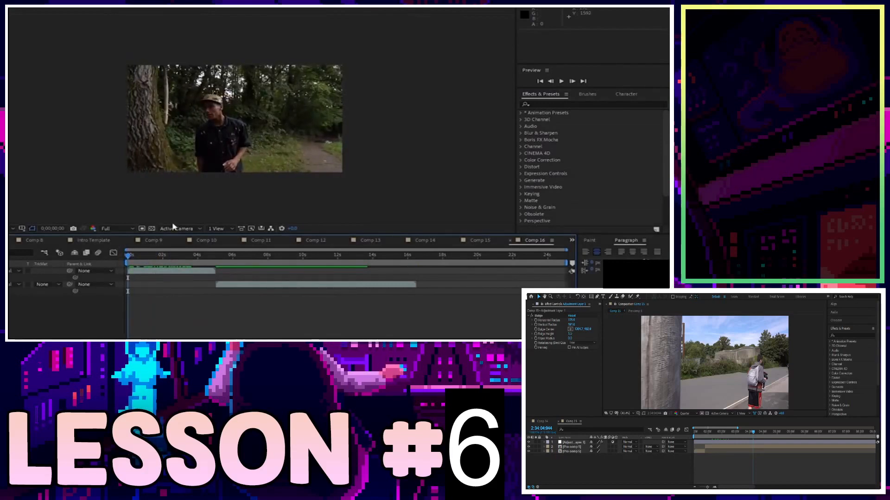
pyautogui.press('space')
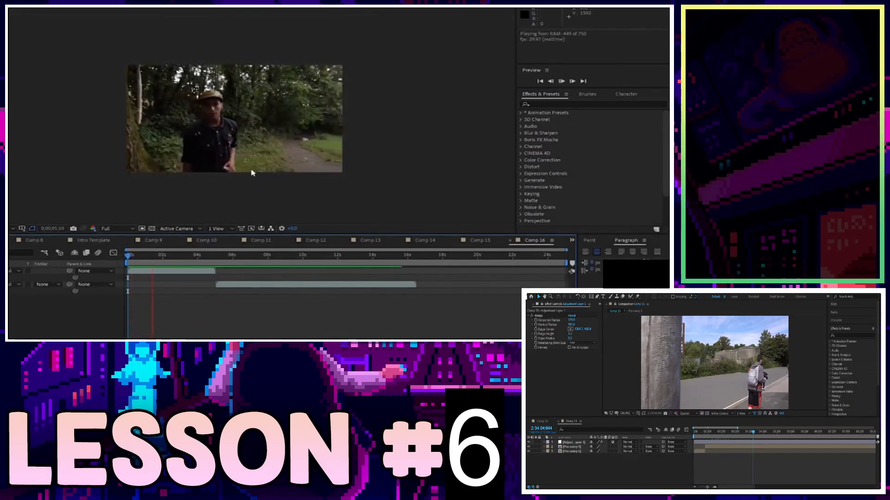
pyautogui.press('space')
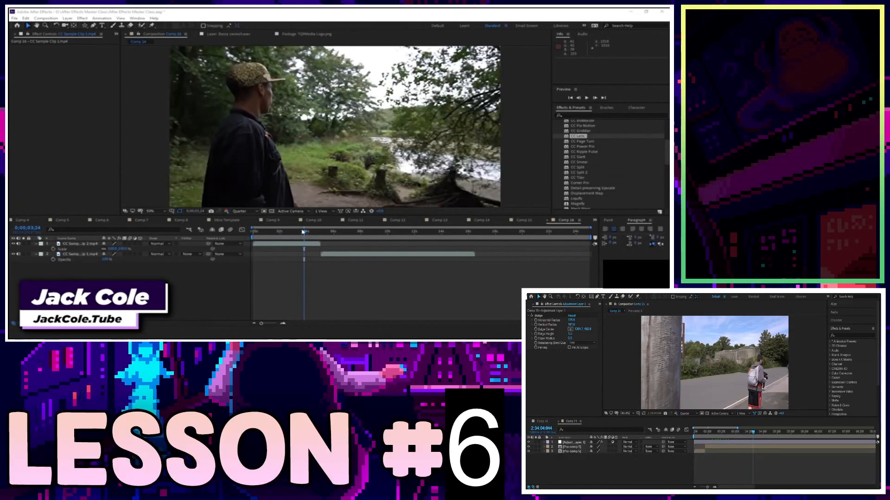
pyautogui.moveTo(303, 231); pyautogui.dragTo(280, 237)
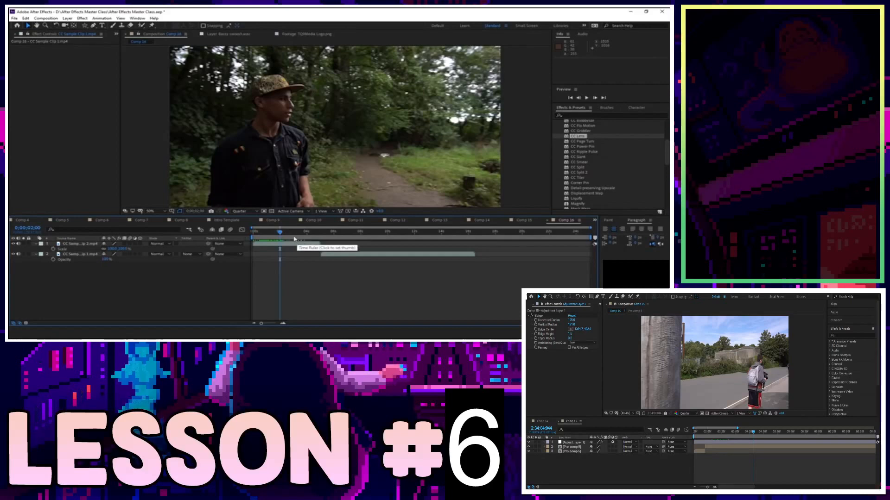
pyautogui.moveTo(292, 237); pyautogui.dragTo(266, 238)
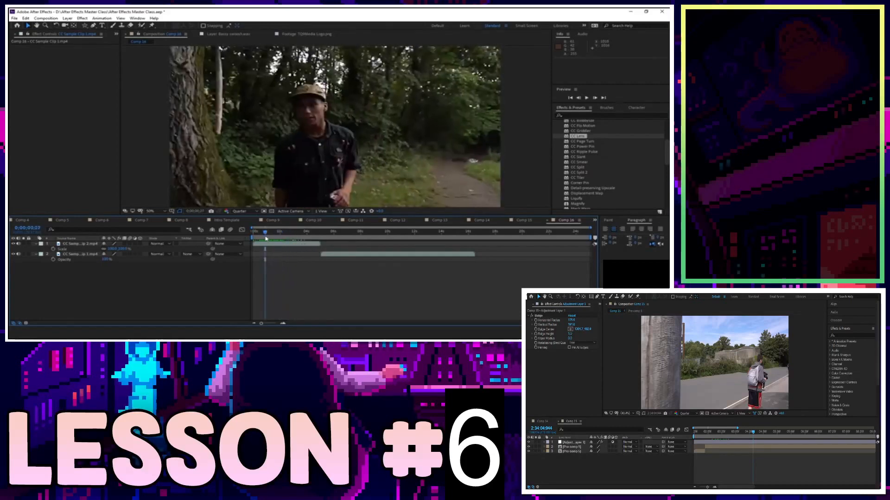
# - Scrub forward through CC Sample Clip 2.mp4 to 0;00;01;11
pyautogui.click(304, 243)
pyautogui.click(351, 271)
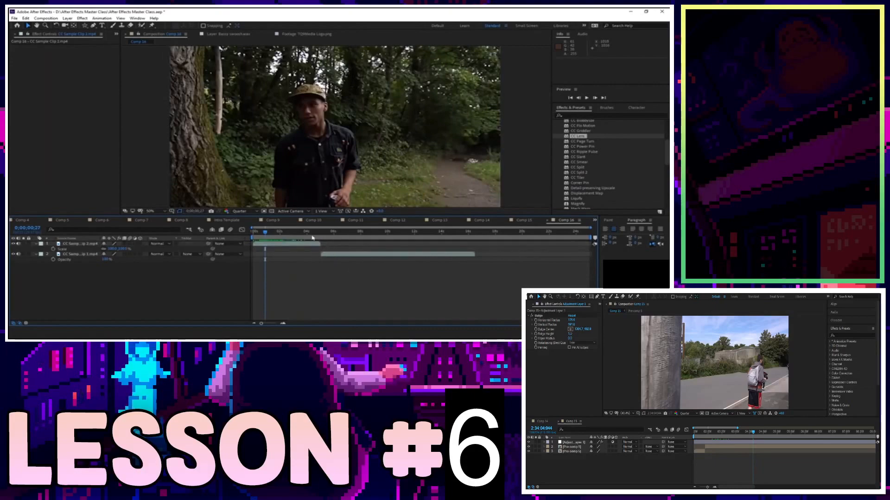
pyautogui.moveTo(265, 237)
pyautogui.mouseDown()
pyautogui.moveTo(320, 238)
pyautogui.moveTo(274, 240)
pyautogui.mouseUp()
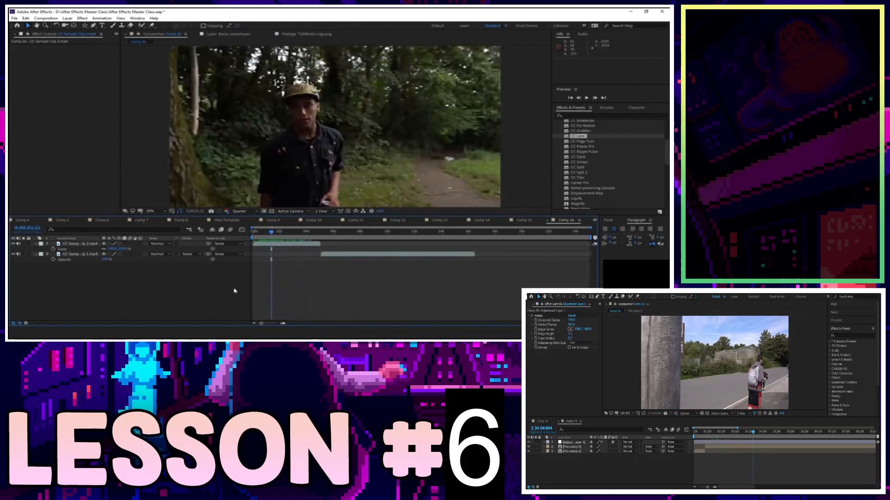
# - Switch to File Explorer, play the C0111 video from the Record Drive folder, and close the player
pyautogui.hotkey('alt', 'Tab')
pyautogui.moveTo(199, 66); pyautogui.dragTo(420, 42)
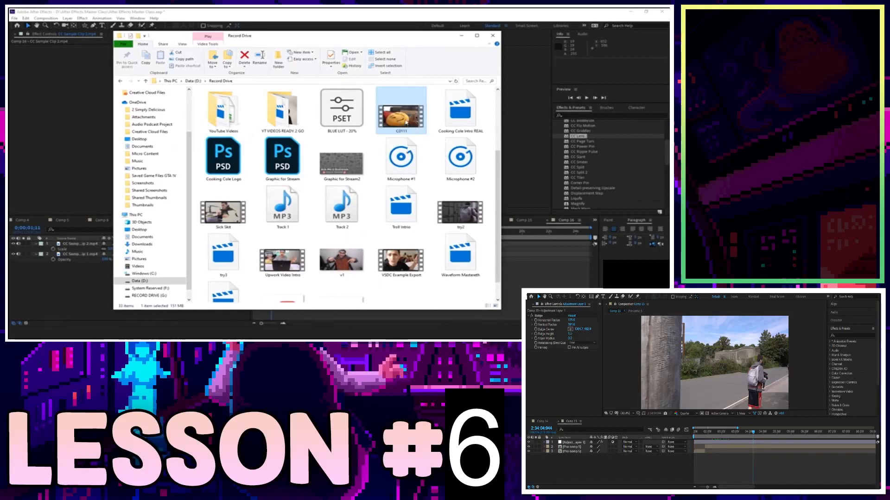
pyautogui.doubleClick(406, 124)
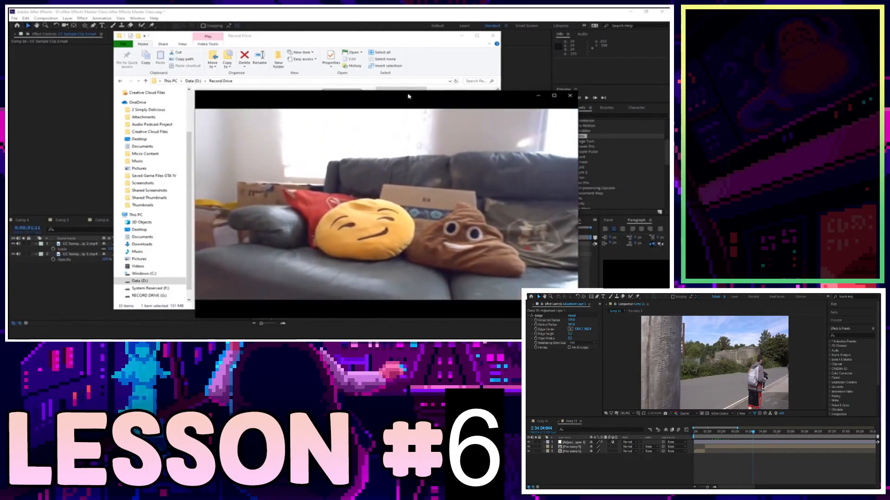
pyautogui.click(569, 95)
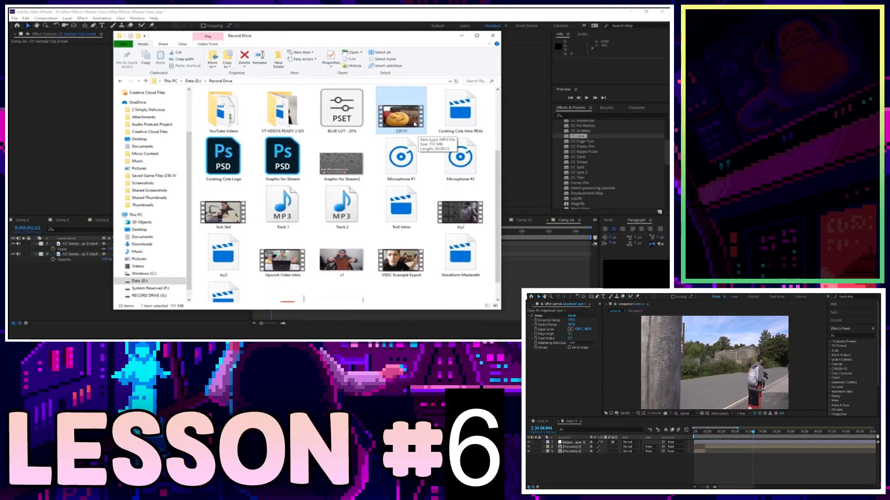
# - Switch back to After Effects and delete the C0111.MP4 footage item from the project
pyautogui.click(201, 11)
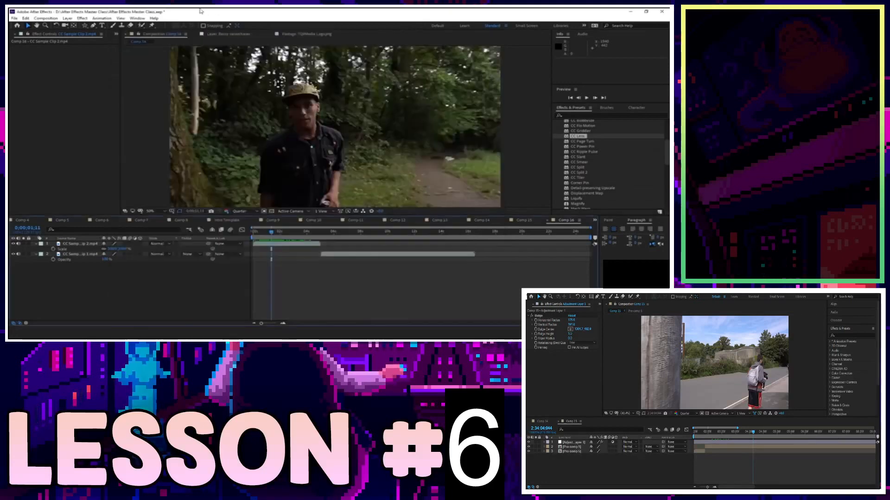
pyautogui.click(116, 34)
pyautogui.click(132, 41)
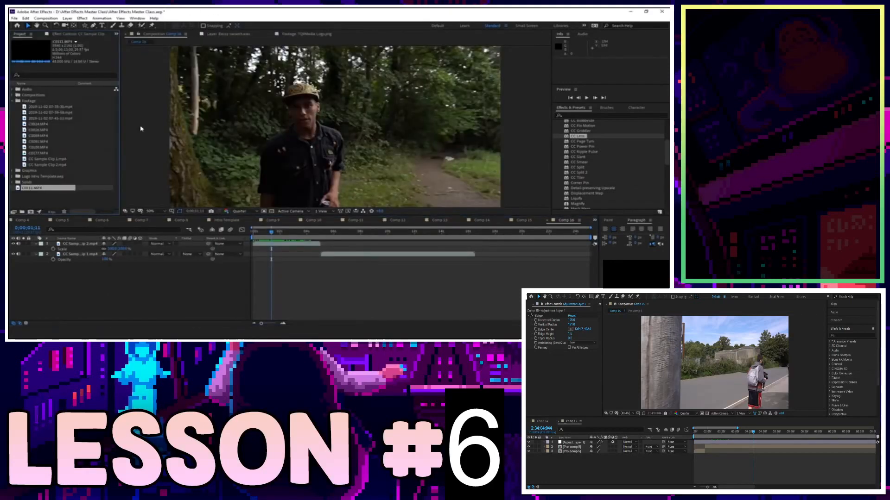
pyautogui.click(40, 188)
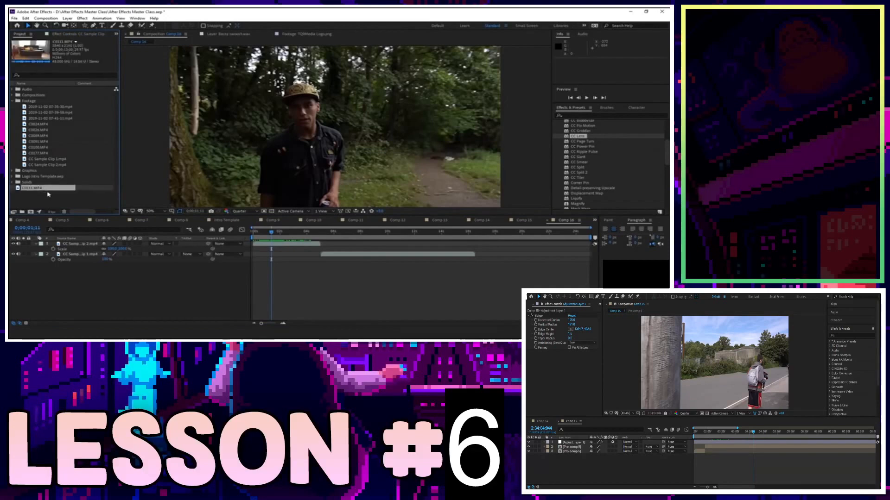
pyautogui.press('Delete')
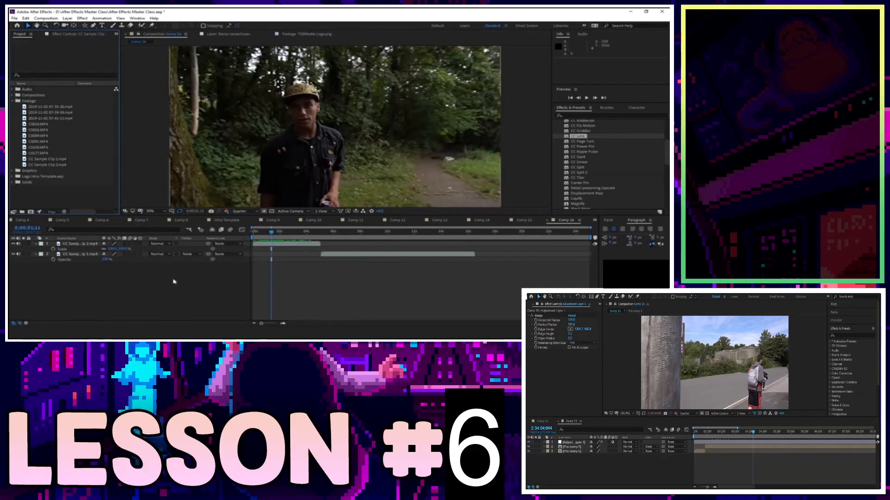
# - Import C0111.MP4 from the Record Drive folder into the project and move it into the Footage folder
pyautogui.click(267, 371)
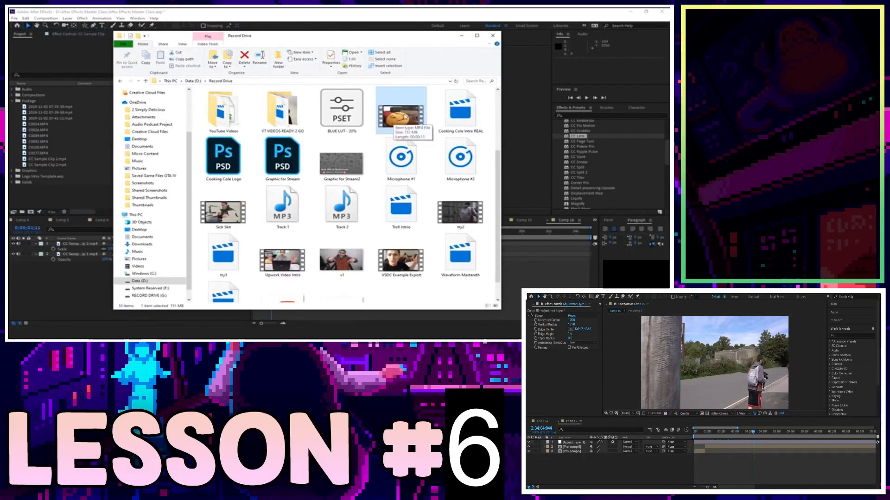
pyautogui.moveTo(215, 187); pyautogui.dragTo(50, 197)
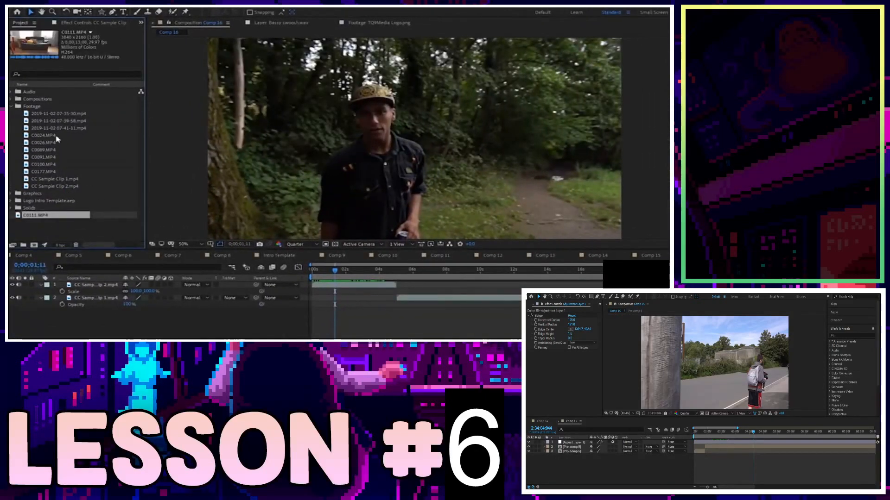
pyautogui.moveTo(59, 213); pyautogui.dragTo(46, 111)
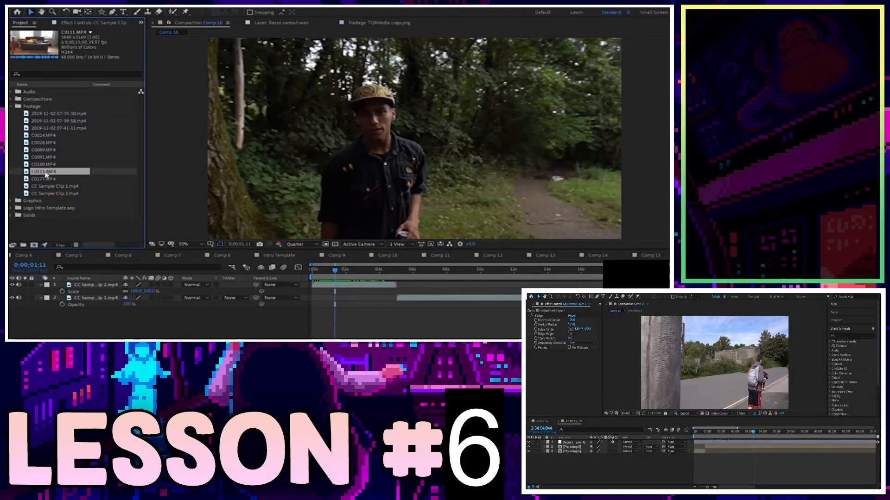
# - Add C0111.MP4 to Comp 16 as the top layer starting at the first frame, and try shrinking it to the composition frame
pyautogui.moveTo(49, 174); pyautogui.dragTo(320, 285)
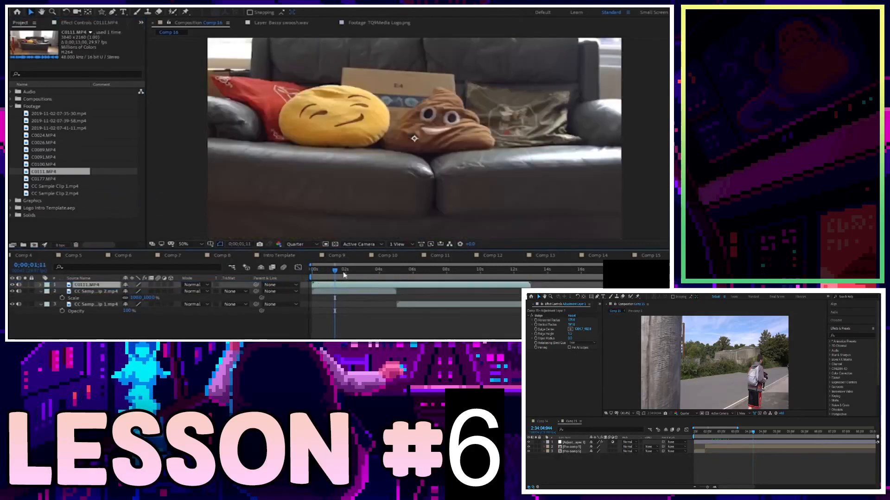
pyautogui.scroll(-3, 359, 194)
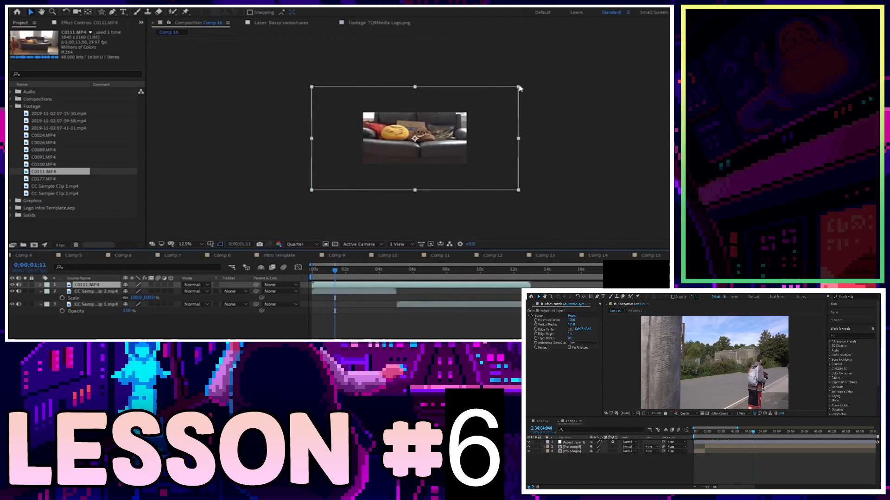
pyautogui.moveTo(519, 88); pyautogui.dragTo(467, 110)
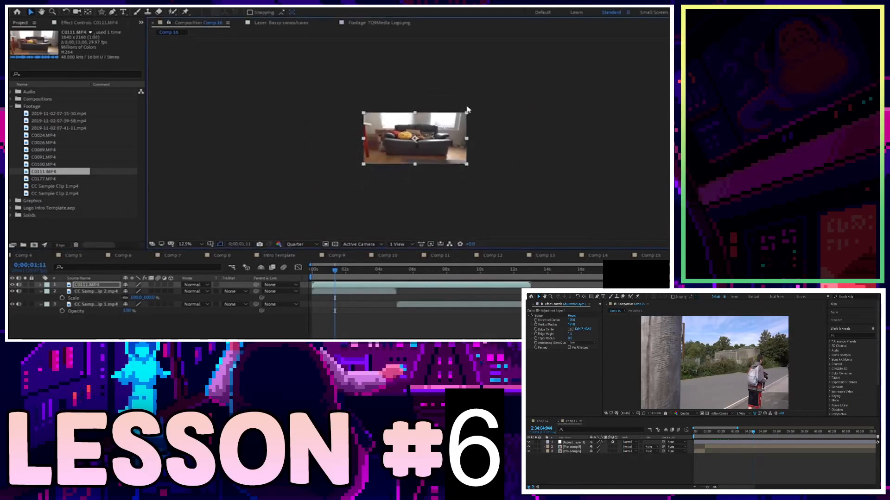
pyautogui.hotkey('ctrl', 'z')
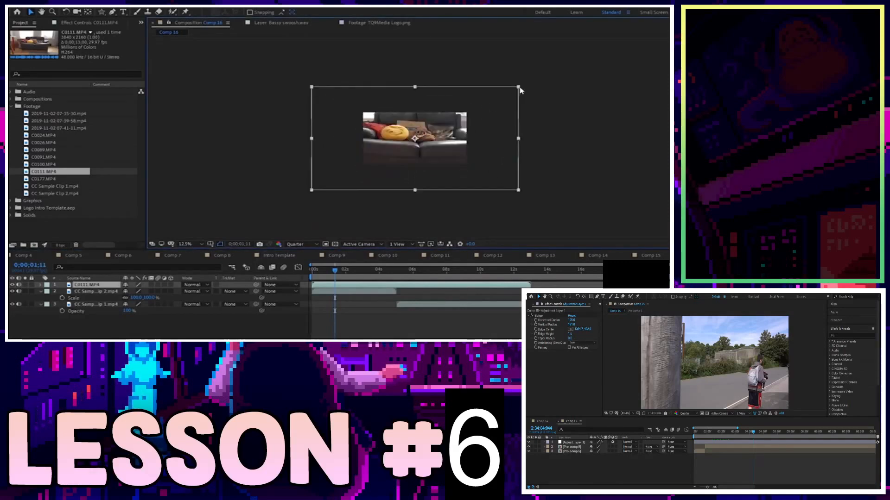
# - Scale the C0111.MP4 layer down to 50% so it fits the composition frame
pyautogui.moveTo(519, 89); pyautogui.dragTo(488, 110)
pyautogui.click(195, 243)
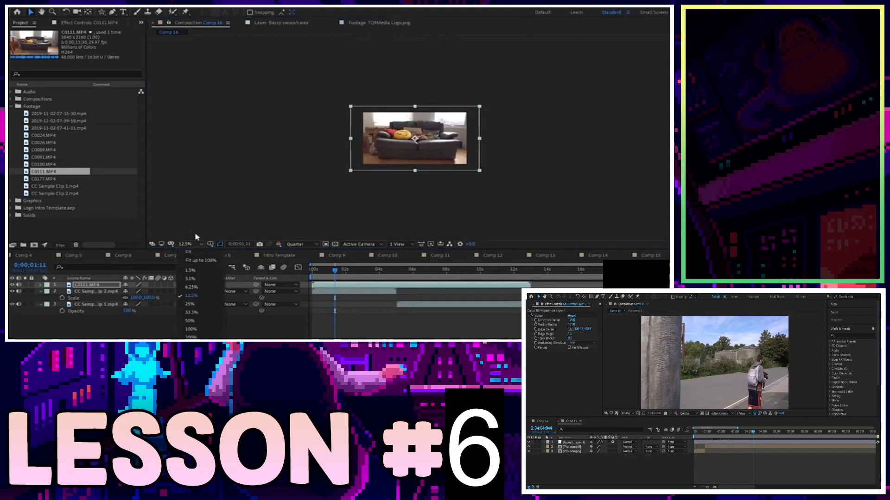
pyautogui.click(197, 253)
pyautogui.scroll(-2, 463, 103)
pyautogui.moveTo(544, 74); pyautogui.dragTo(532, 89)
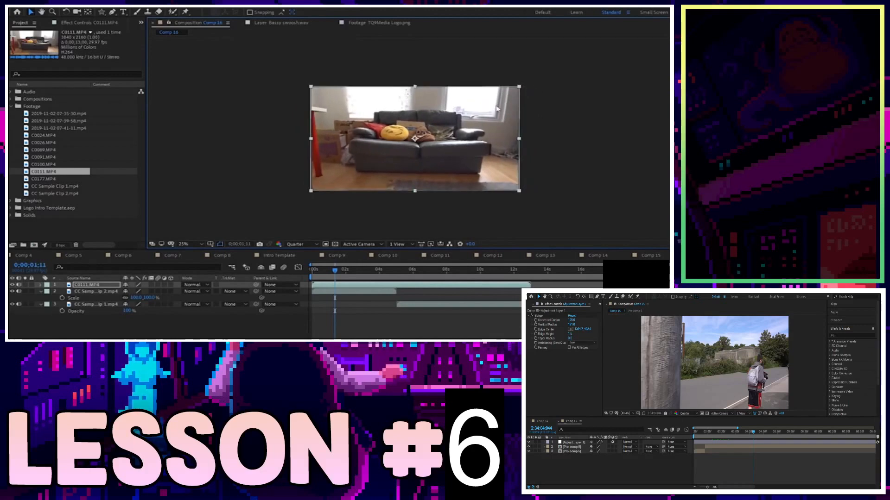
pyautogui.scroll(2, 174, 247)
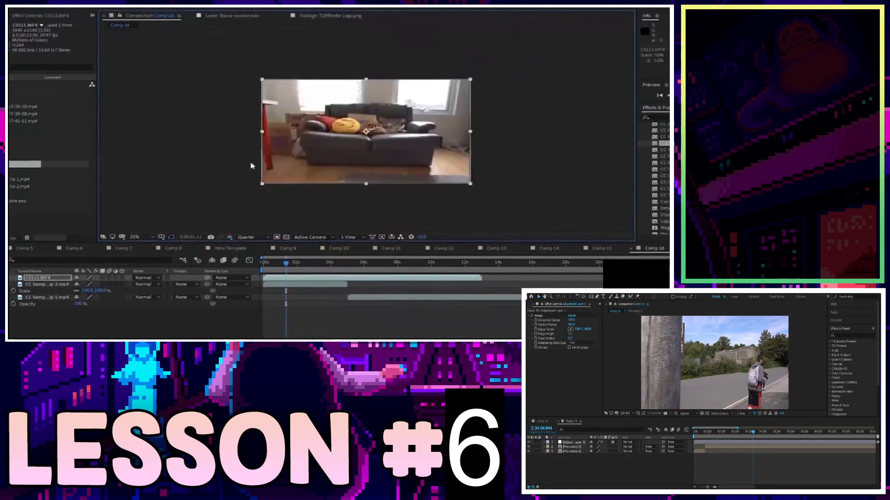
# - Find and select the Warp Stabilizer effect among the Distort effects
pyautogui.click(658, 208)
pyautogui.scroll(-7, 590, 191)
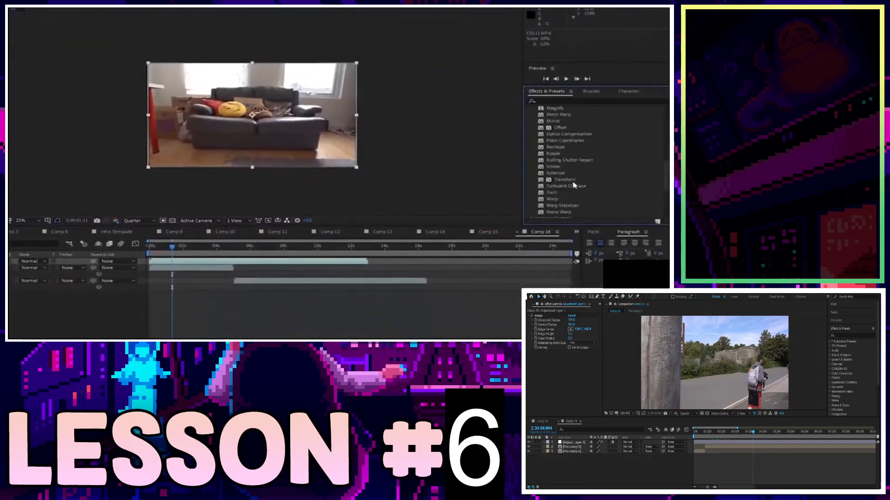
pyautogui.click(574, 172)
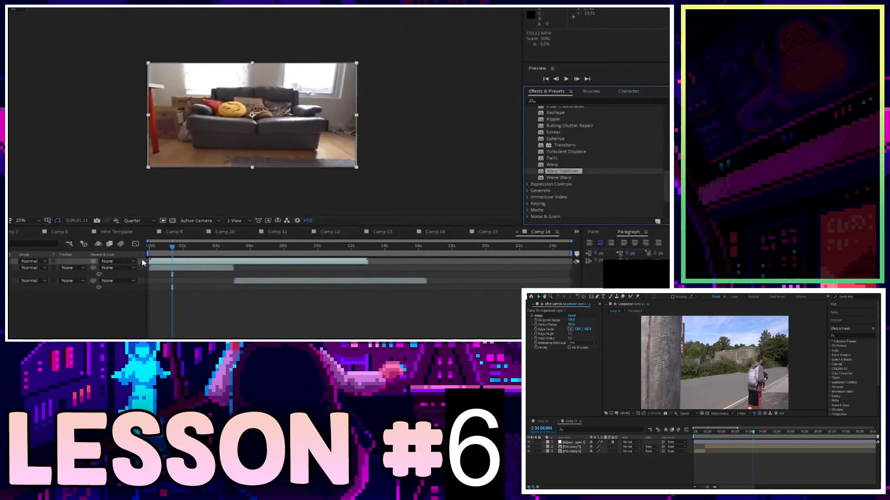
# - Fit the composition in the viewer, preview the shaky C0111.MP4 clip from the first frame, and scrub back to the start
pyautogui.moveTo(166, 247); pyautogui.dragTo(132, 253)
pyautogui.click(185, 308)
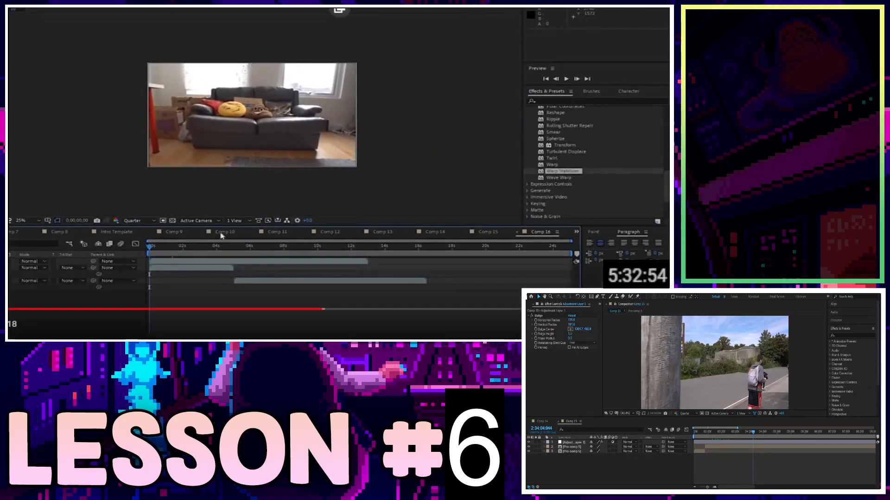
pyautogui.click(37, 219)
pyautogui.click(38, 236)
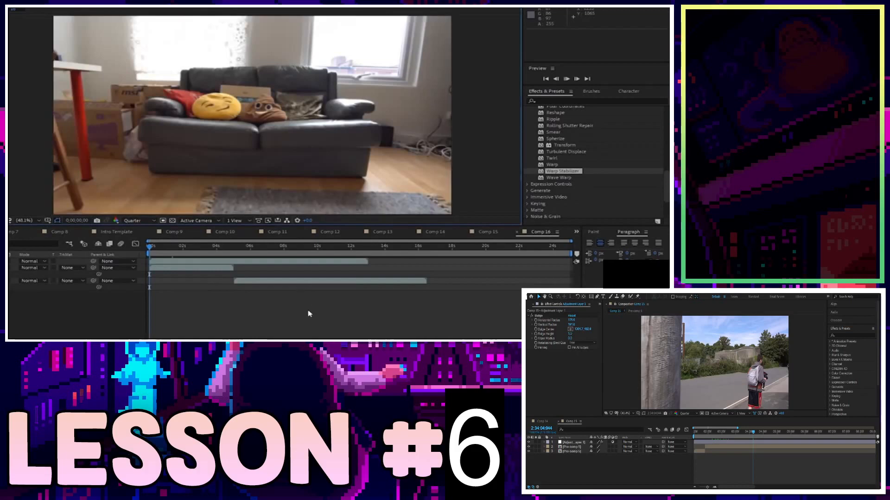
pyautogui.press('space')
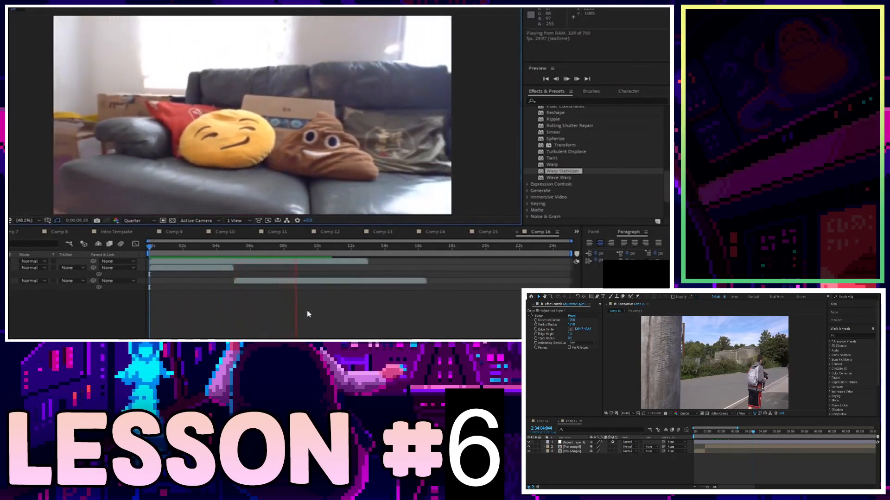
pyautogui.click(316, 249)
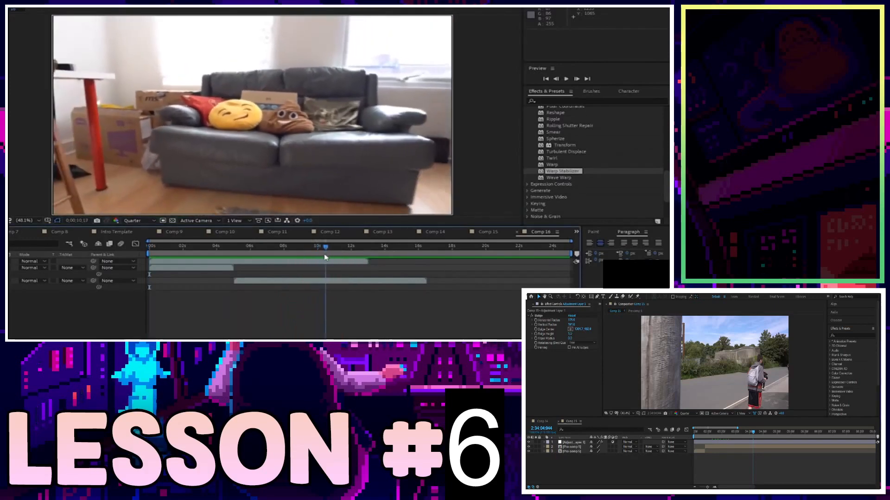
pyautogui.moveTo(314, 260); pyautogui.dragTo(160, 270)
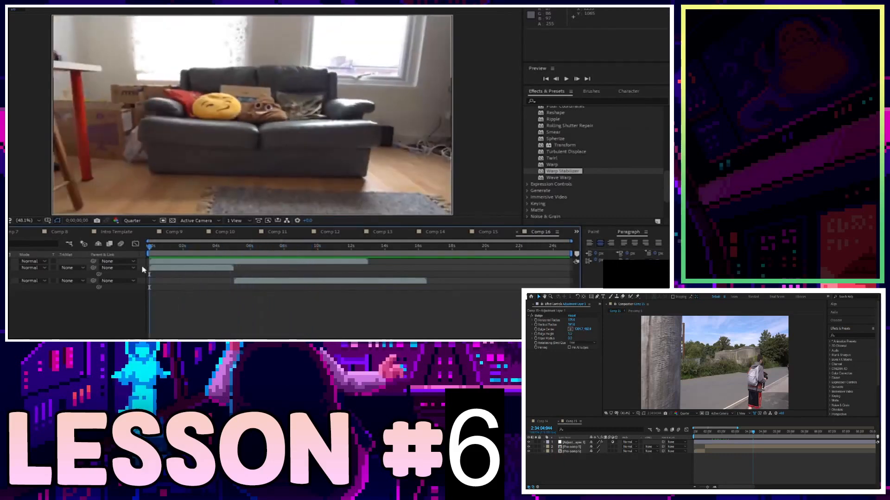